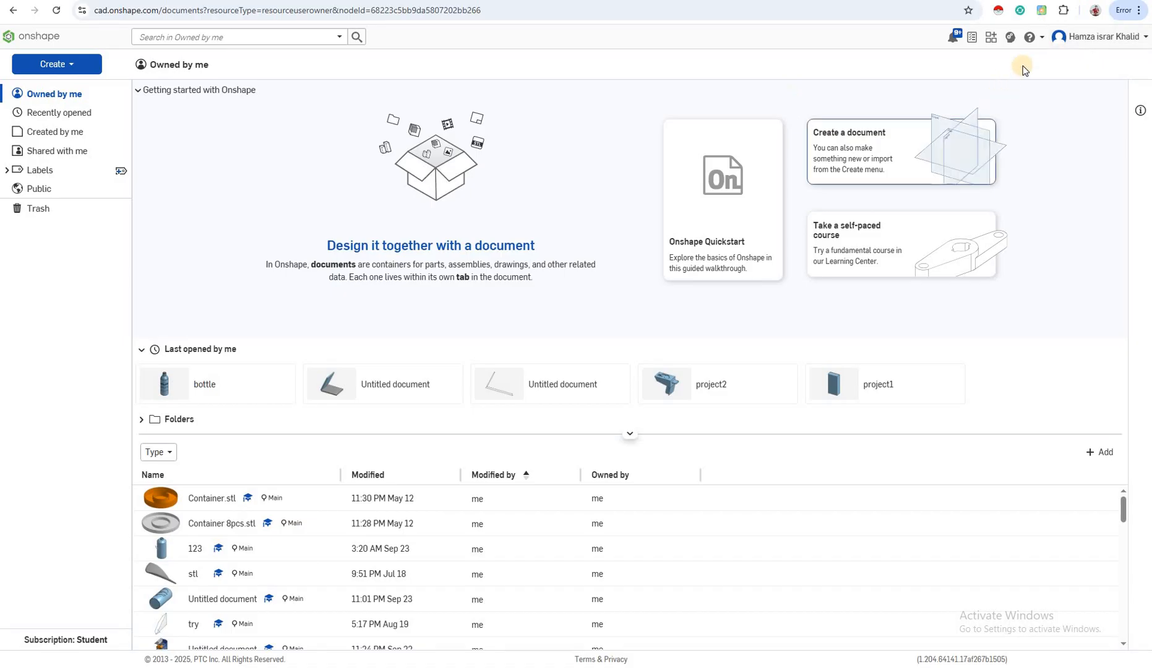
- Create a new document named part1 in the Owned by me location
click(50, 68)
click(76, 86)
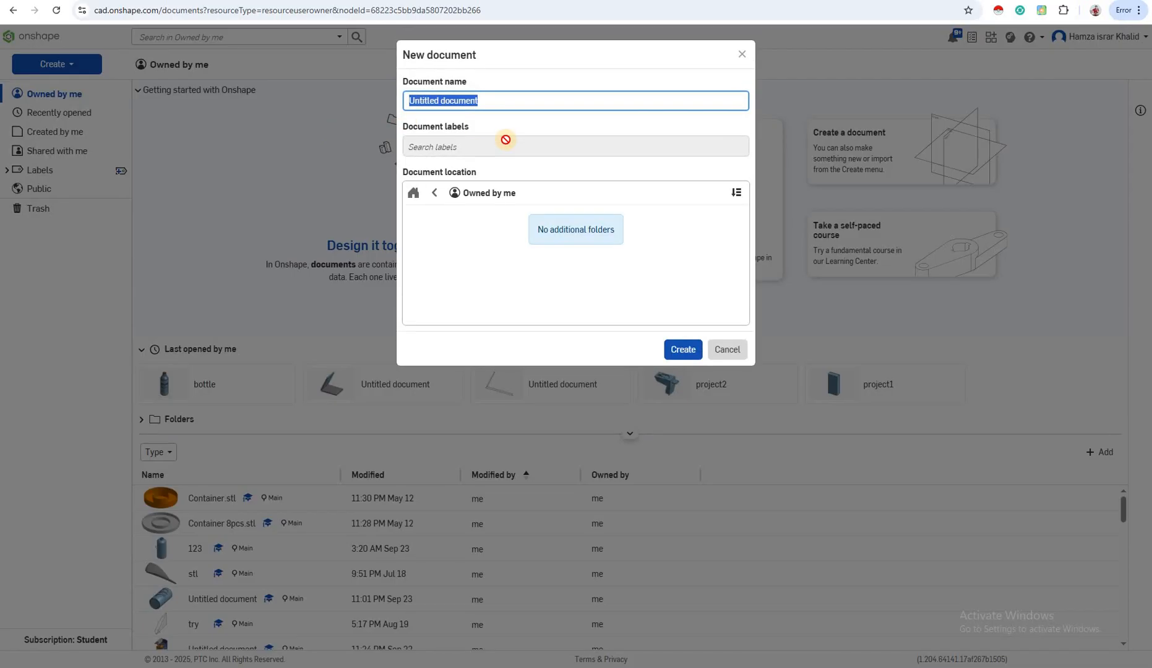
text(part1)
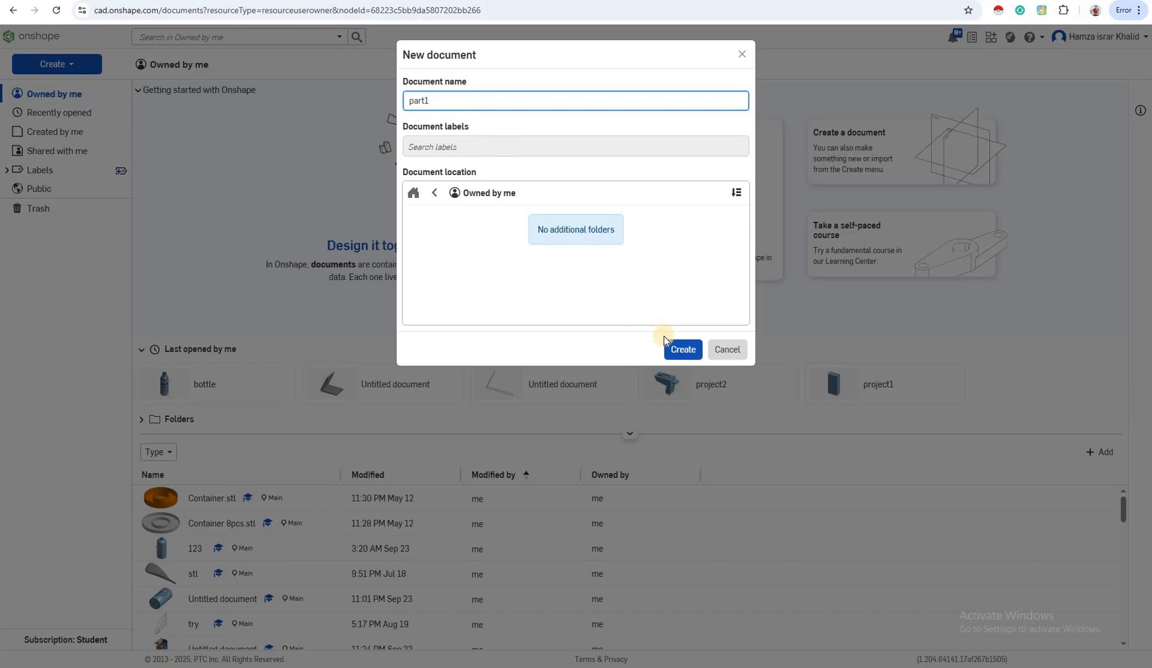
click(680, 350)
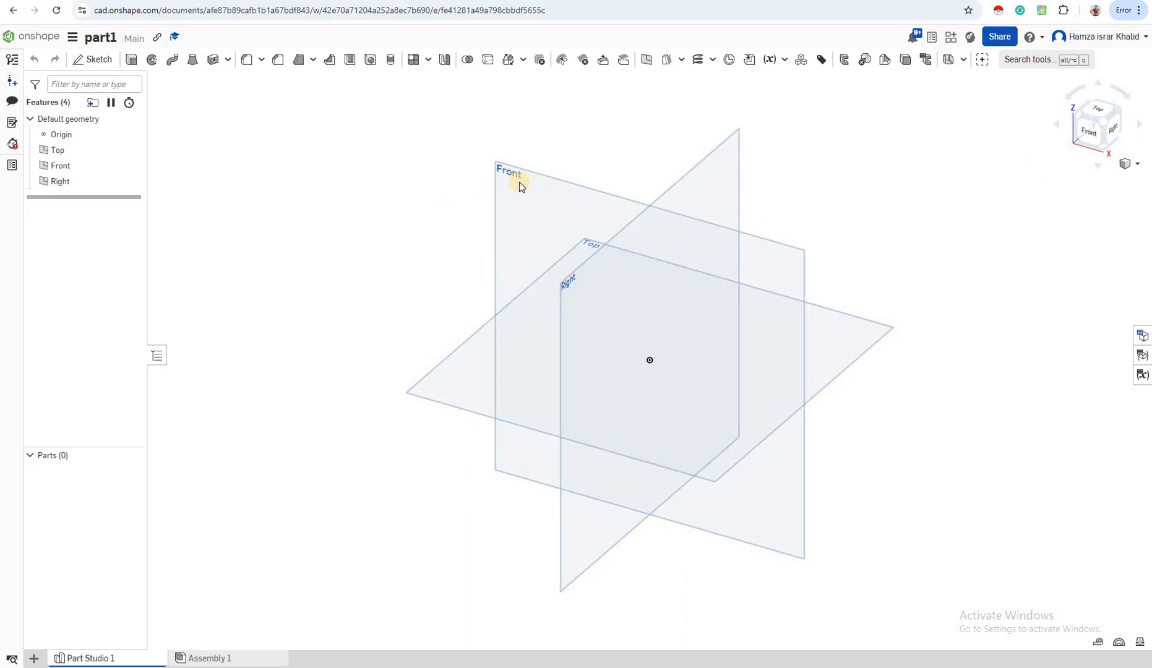
- Examine the default planes from the front, left and several rotated viewpoints, returning to the front view
click(570, 285)
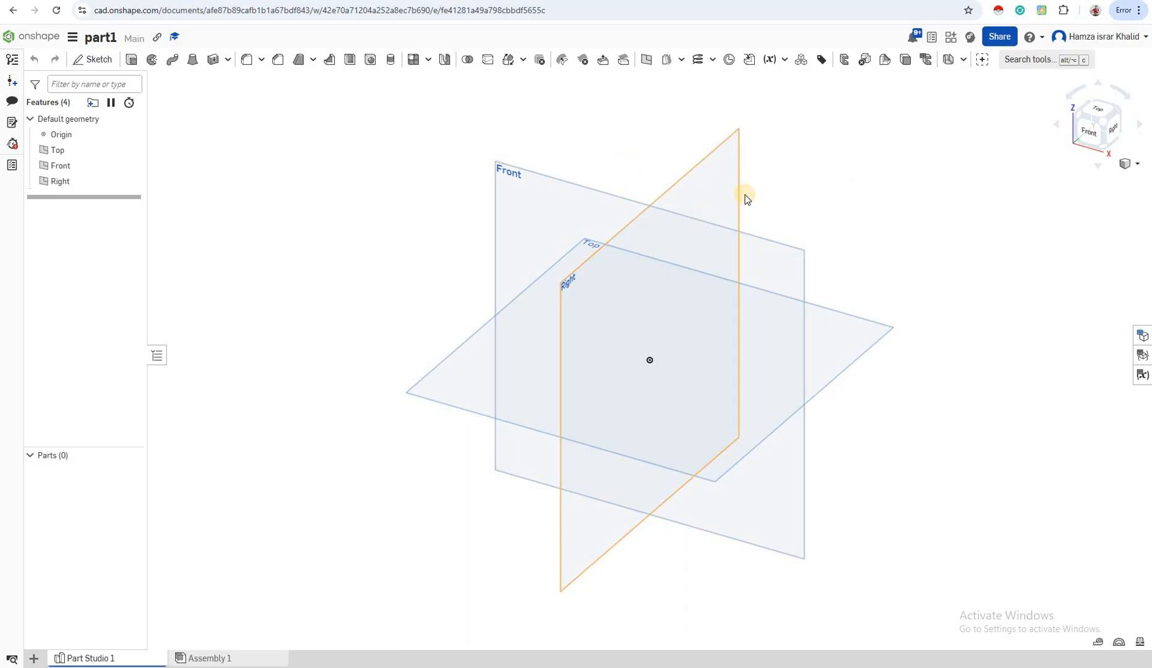
click(1090, 133)
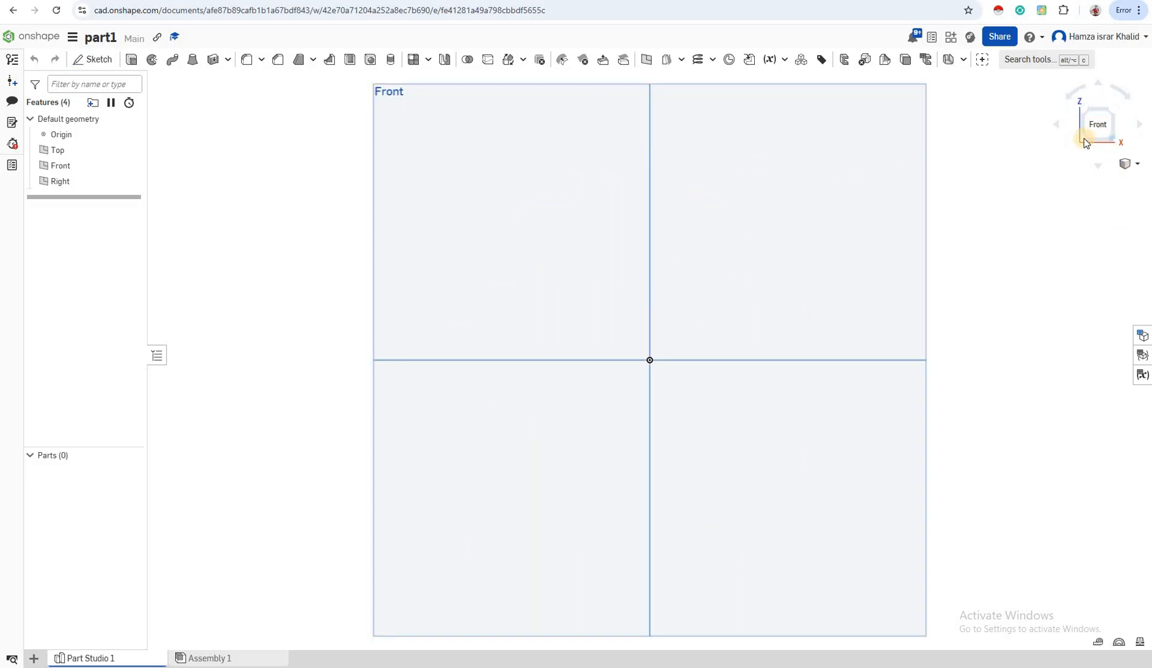
right_drag(797, 238, 643, 328)
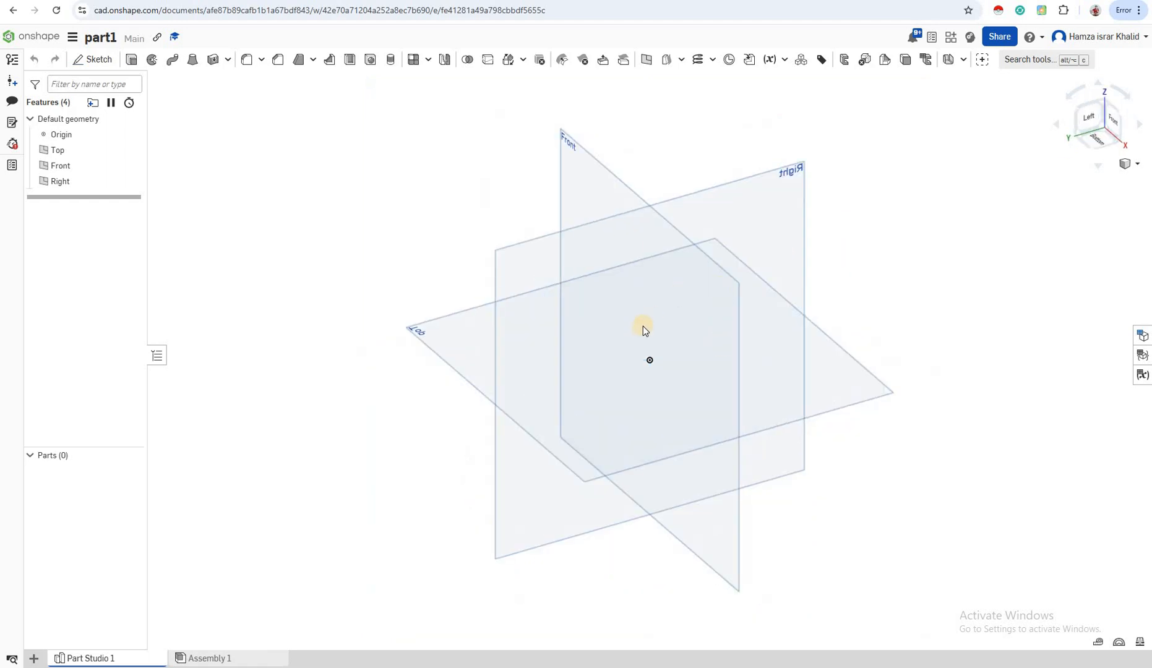
click(1090, 120)
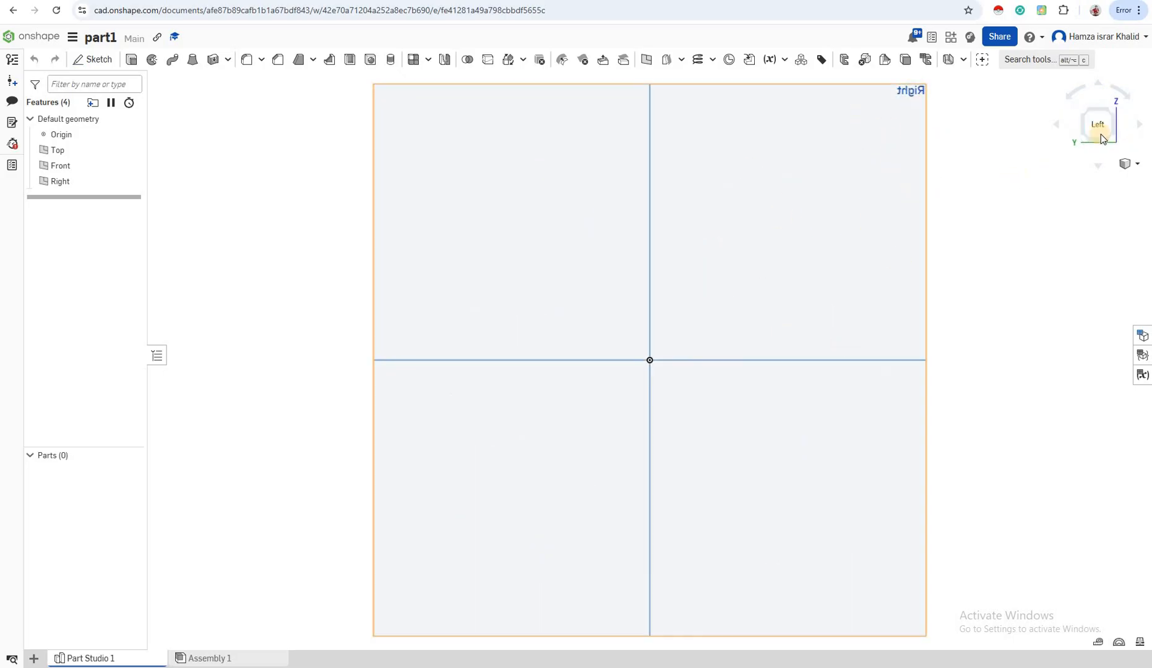
click(1126, 99)
click(1075, 96)
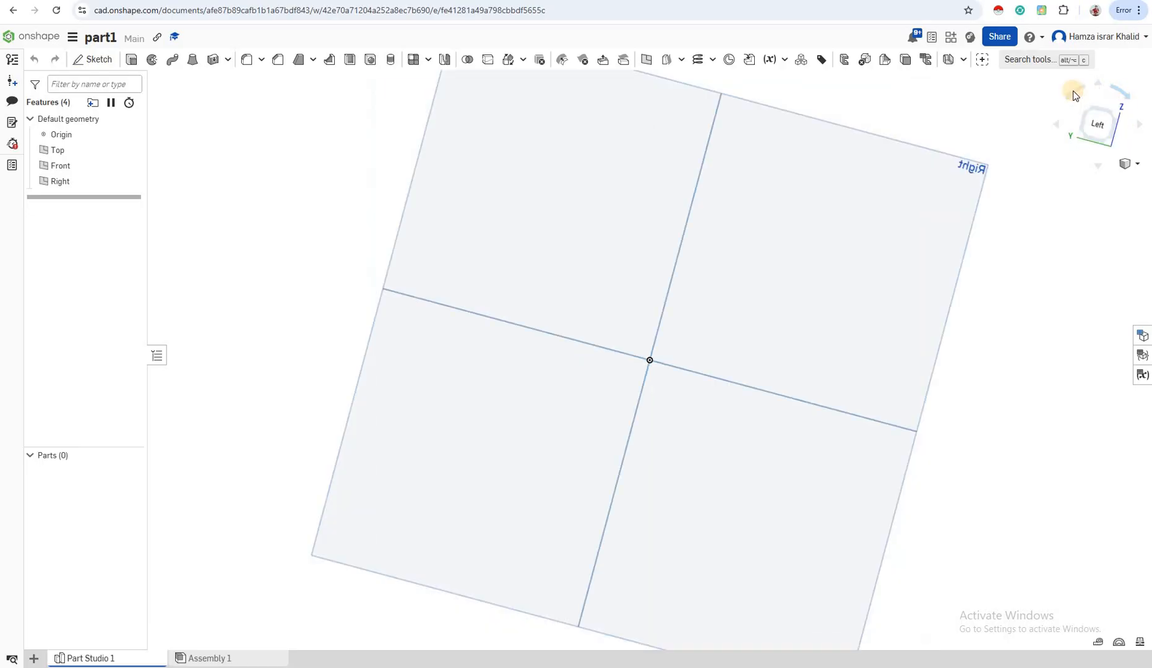
click(1071, 99)
click(1070, 98)
click(1068, 102)
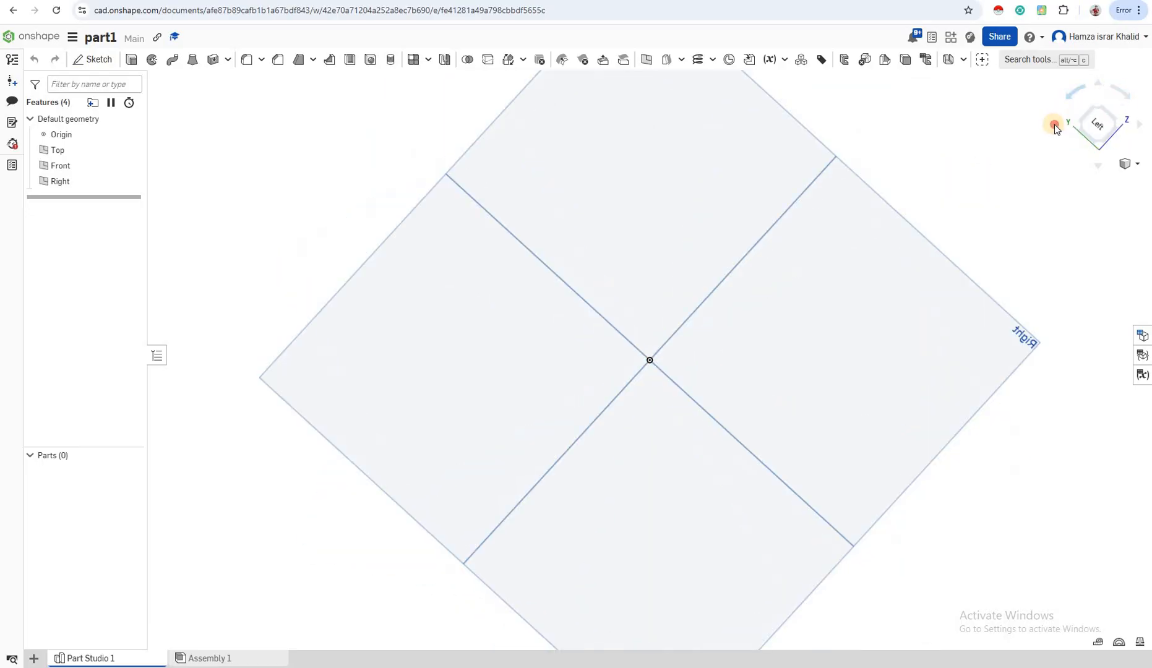
click(1054, 123)
click(1054, 123)
key(Left)
key(Left)
key(Left)
key(Left)
key(Left)
key(Left)
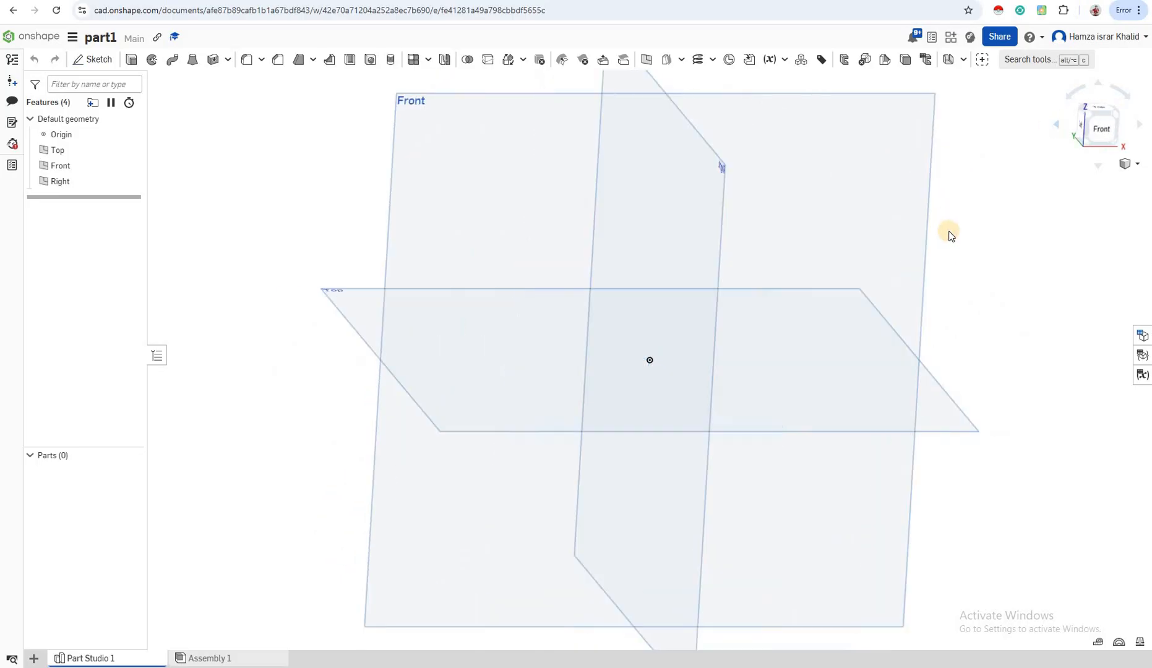
right_drag(973, 234, 268, 390)
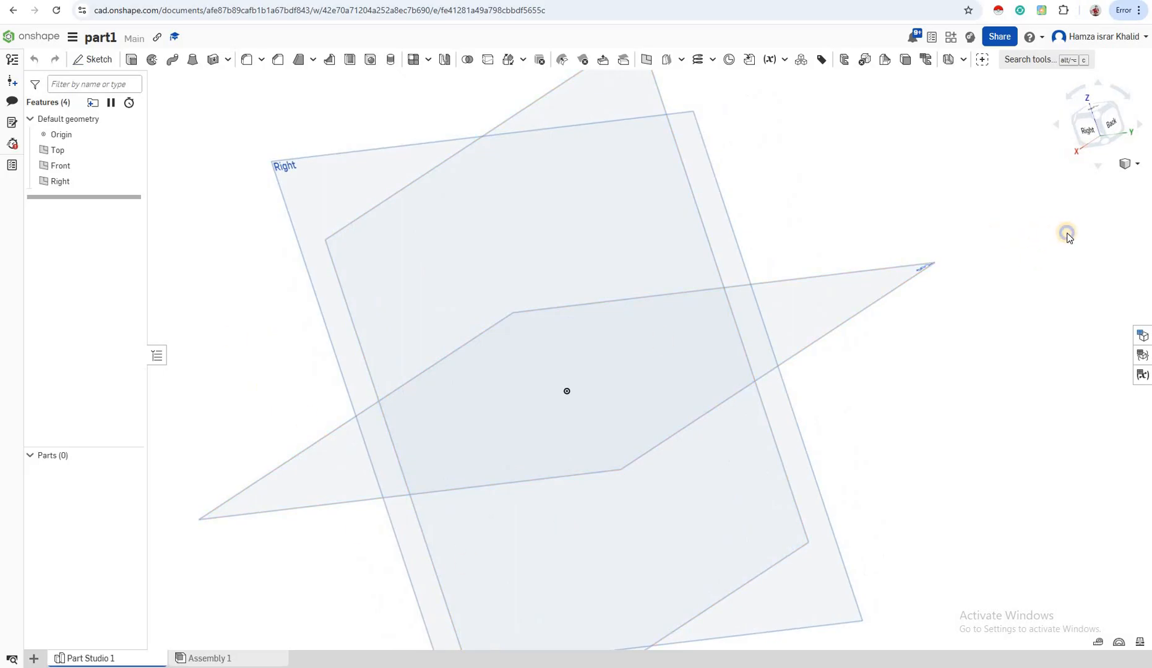
right_drag(1067, 232, 1079, 131)
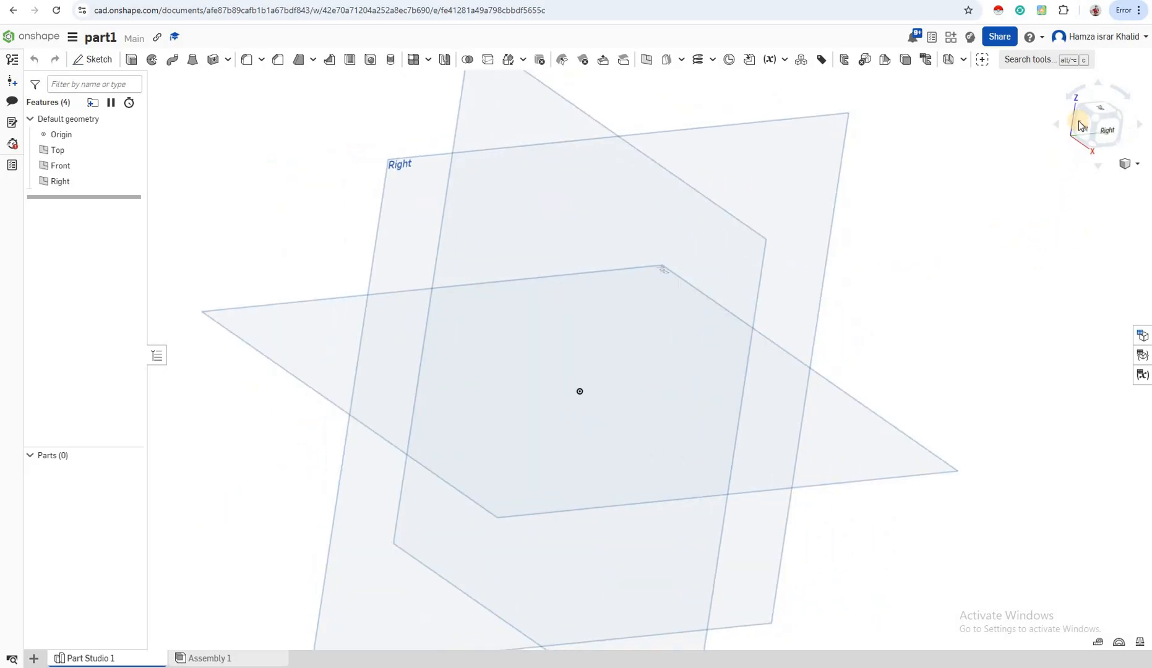
click(1079, 122)
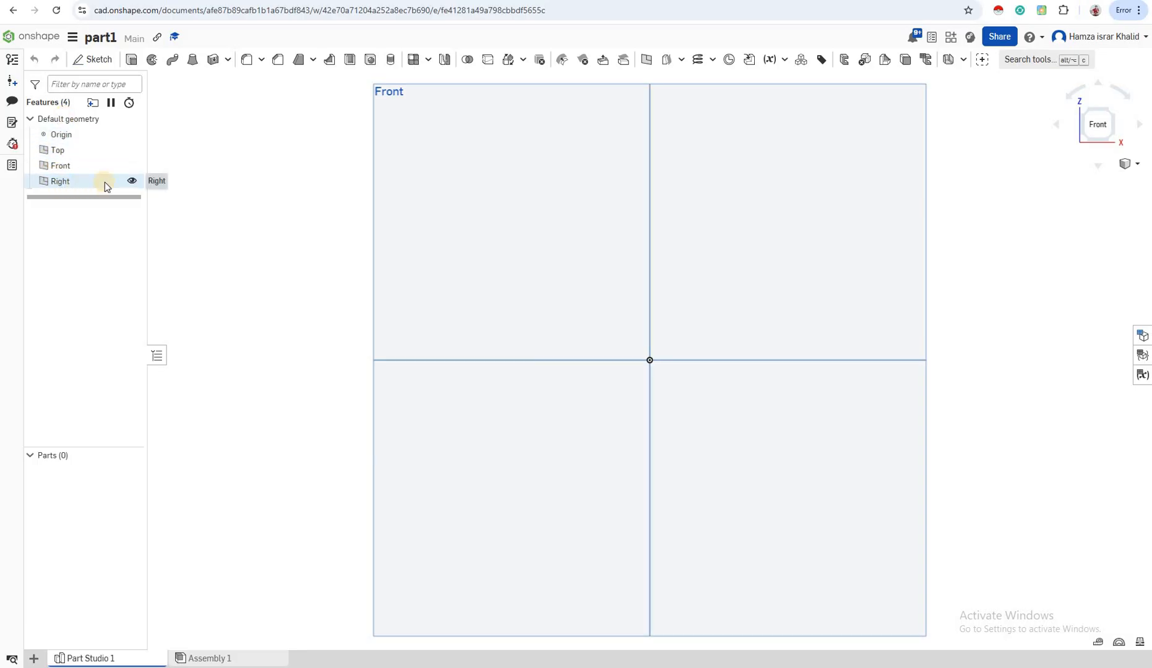
- Hide the Right, Front and Top planes and show all three again
click(130, 168)
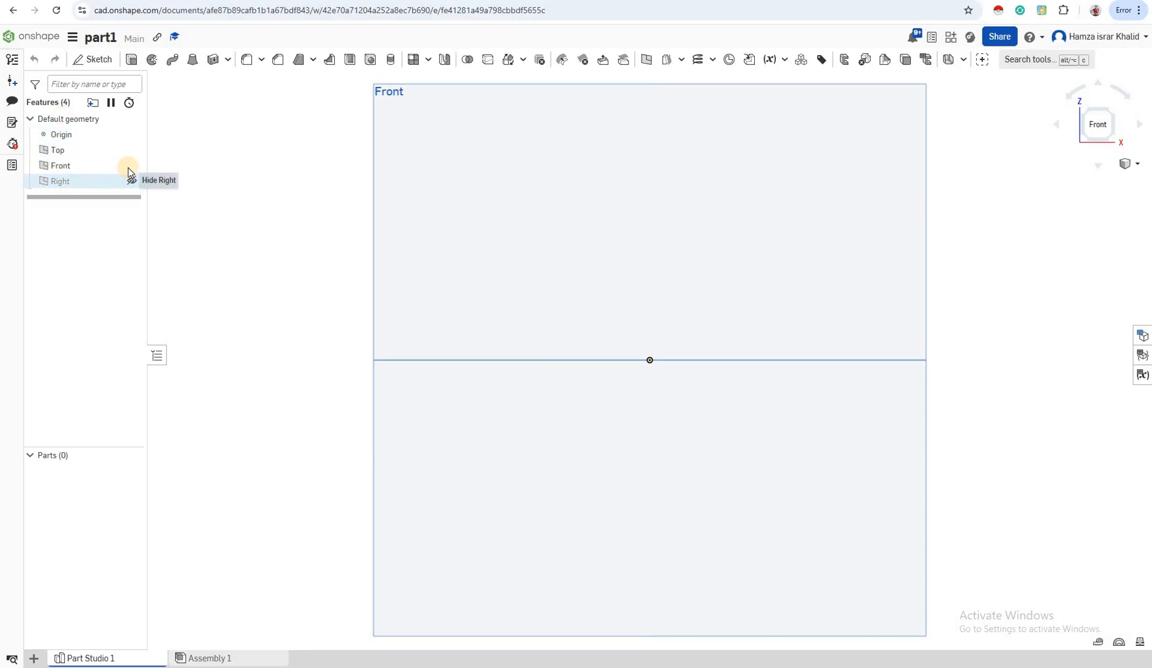
click(128, 148)
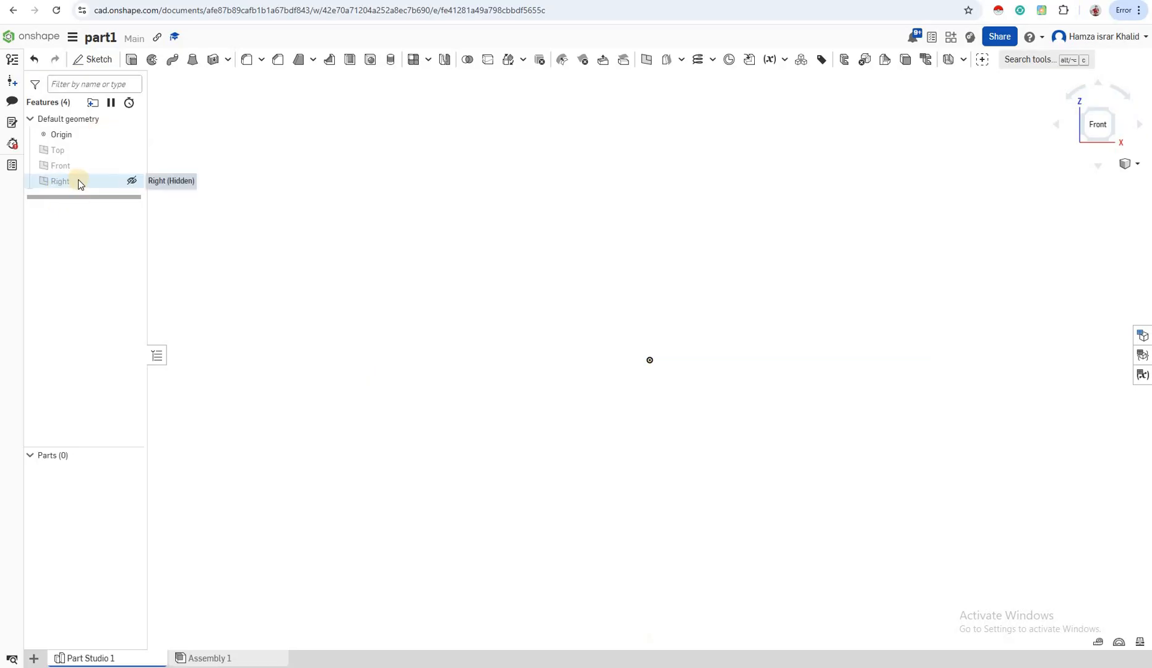
click(132, 181)
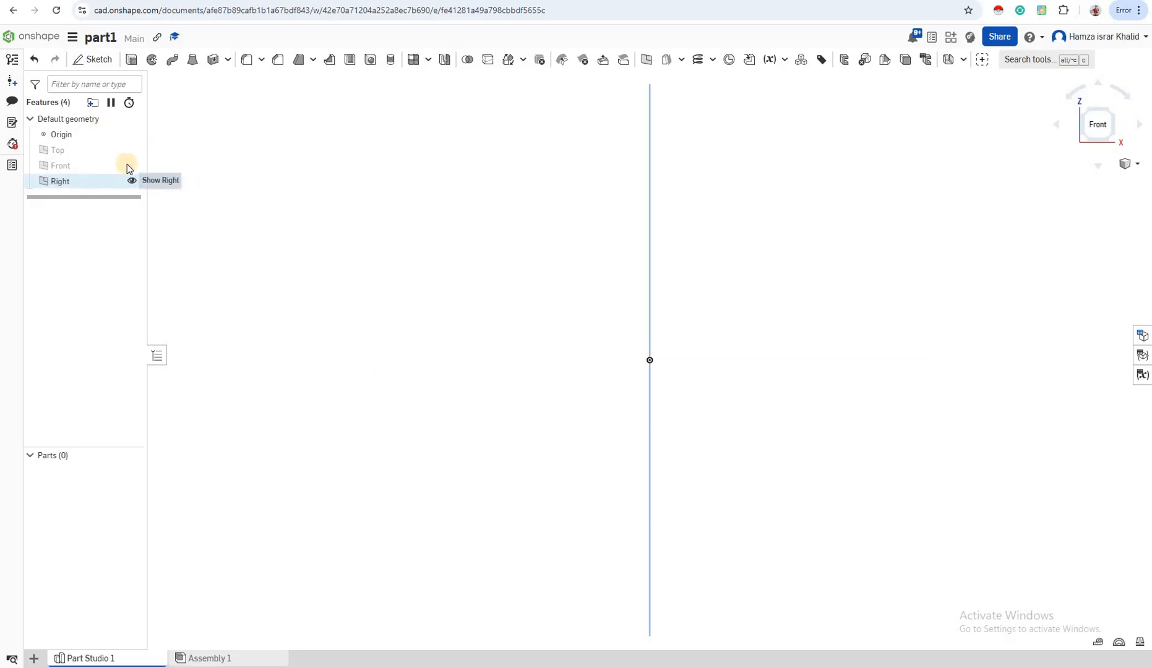
click(131, 165)
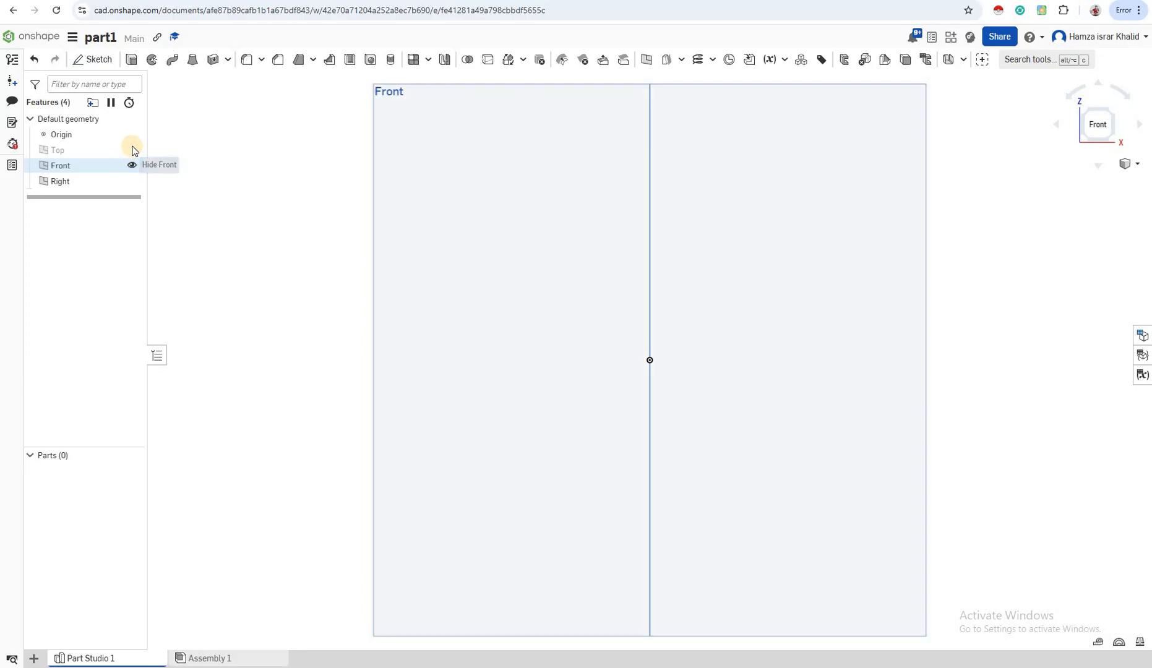
click(132, 149)
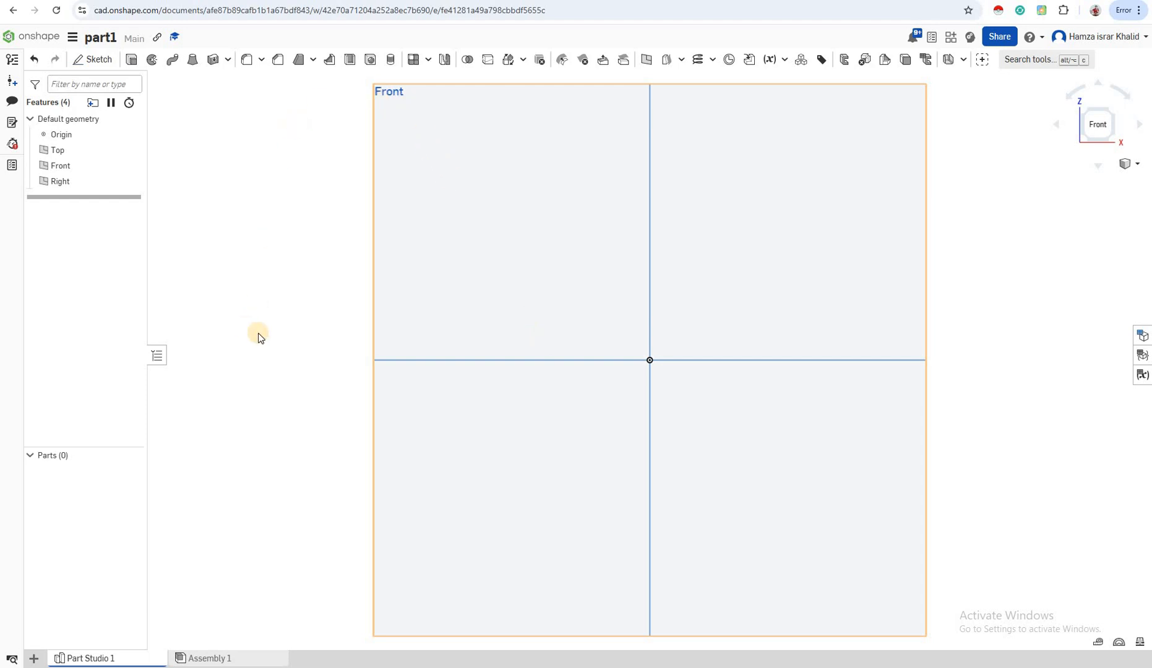
- Create an empty sketch on the Front plane and accept it
click(96, 66)
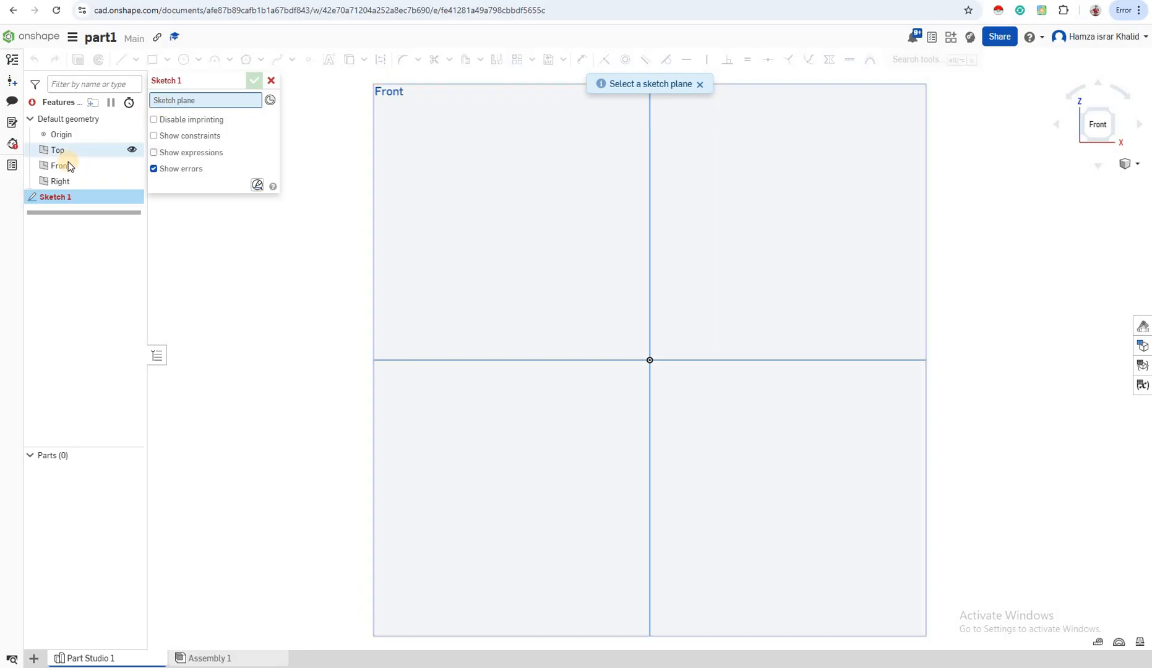
click(389, 91)
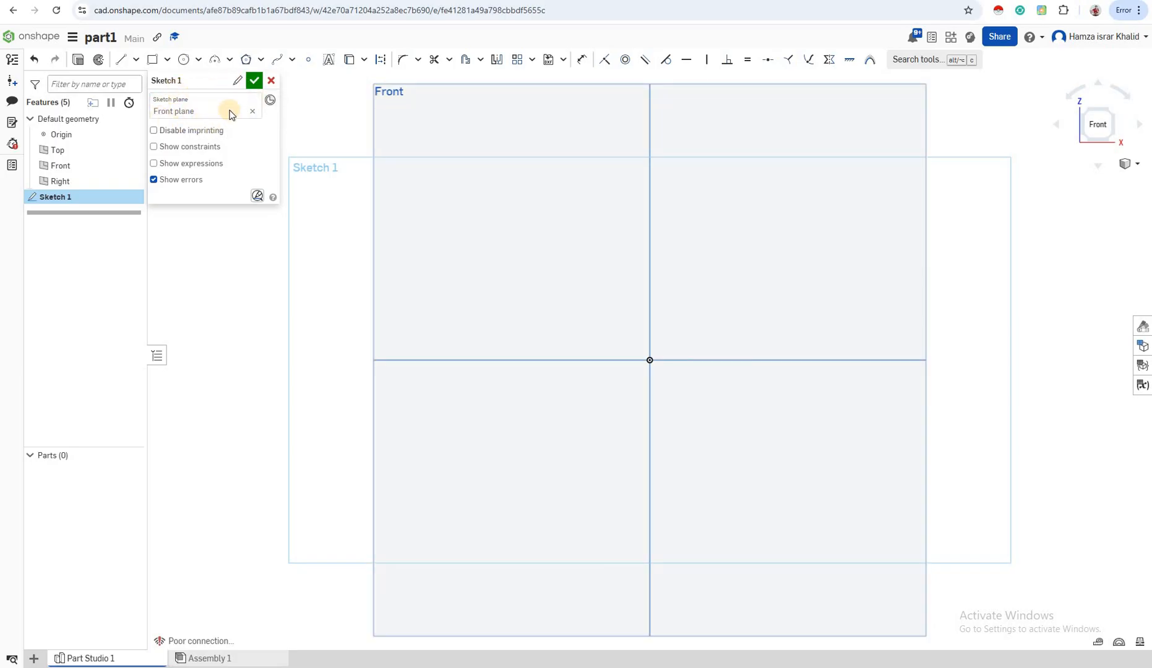
click(253, 81)
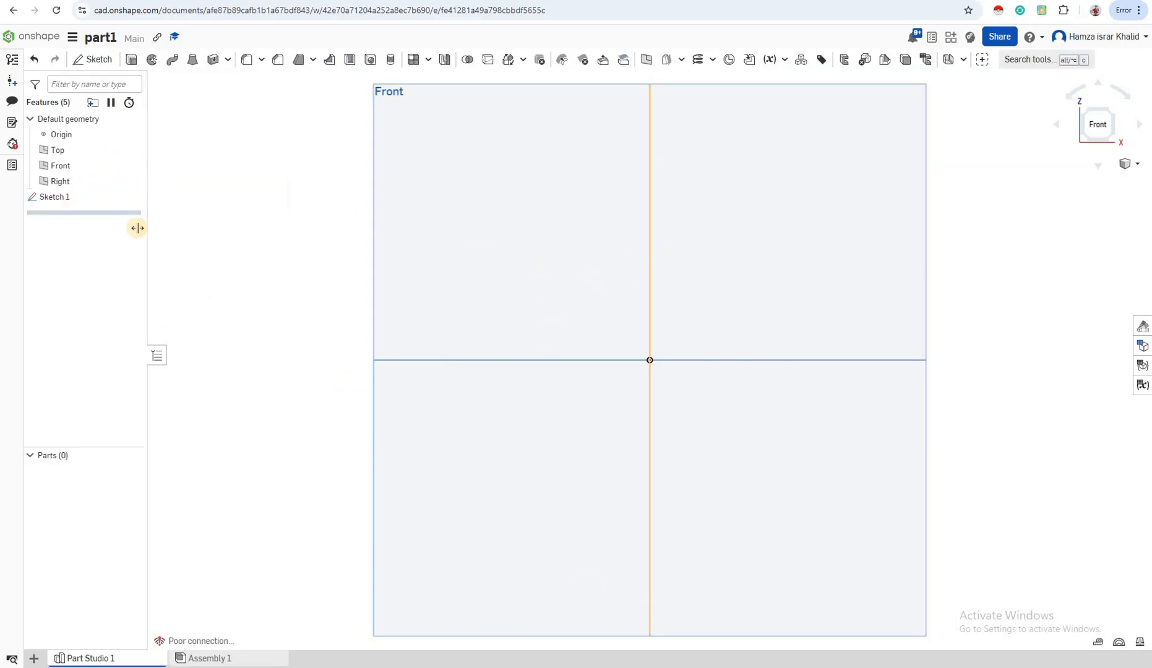
- Reopen Sketch 1 and draw a closed five-sided line outline around the origin, with sides about 2.52, 1.64, 2.43, 1.36 and 1.35 in
click(79, 197)
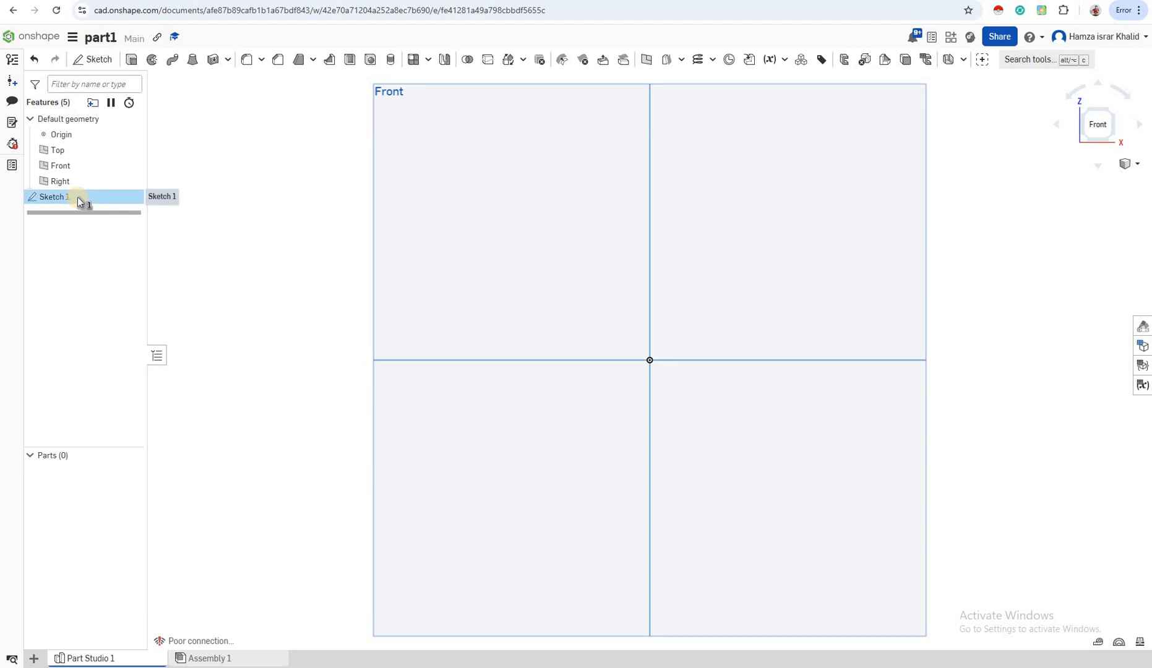
right_click(77, 197)
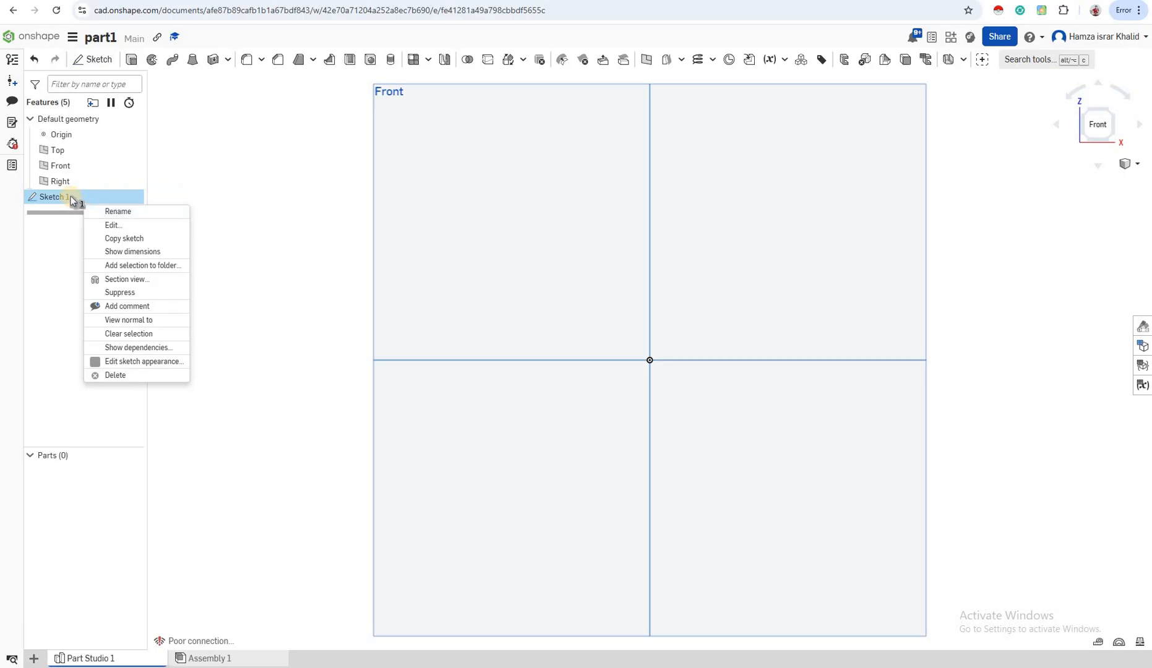
click(107, 225)
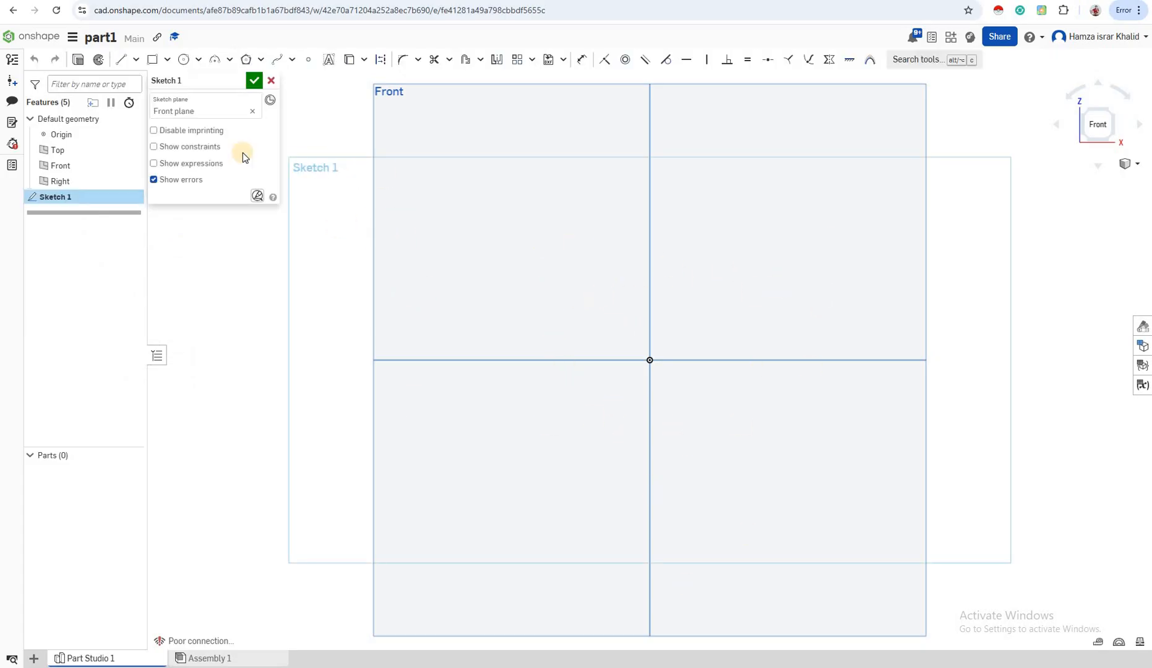
click(123, 59)
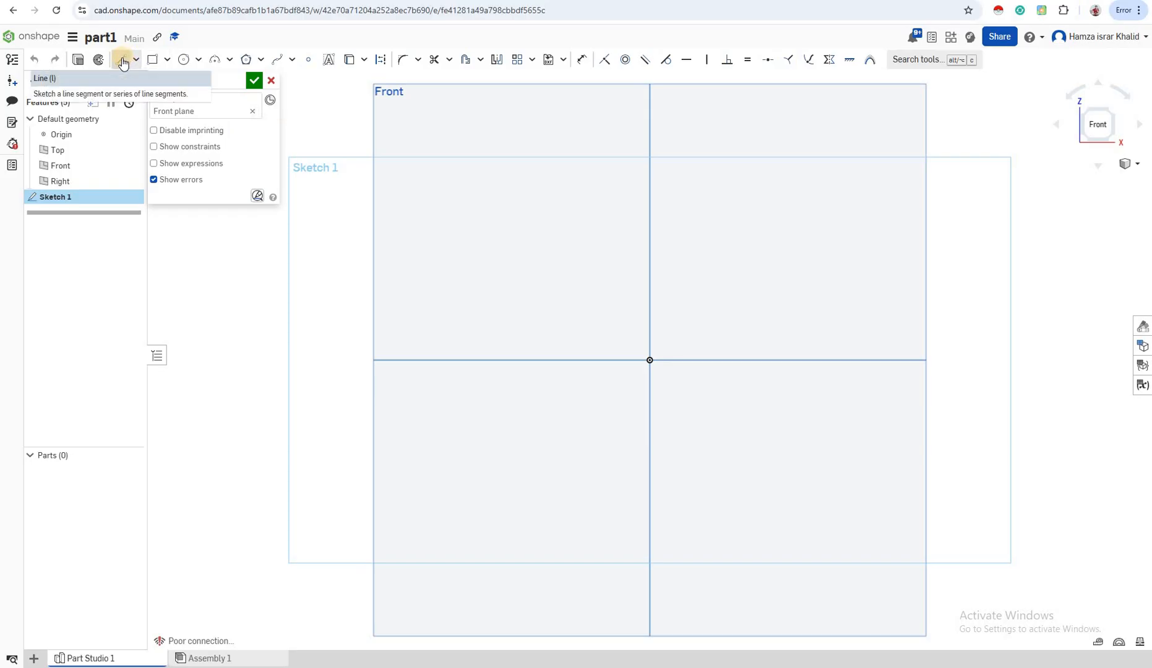
click(546, 225)
click(630, 221)
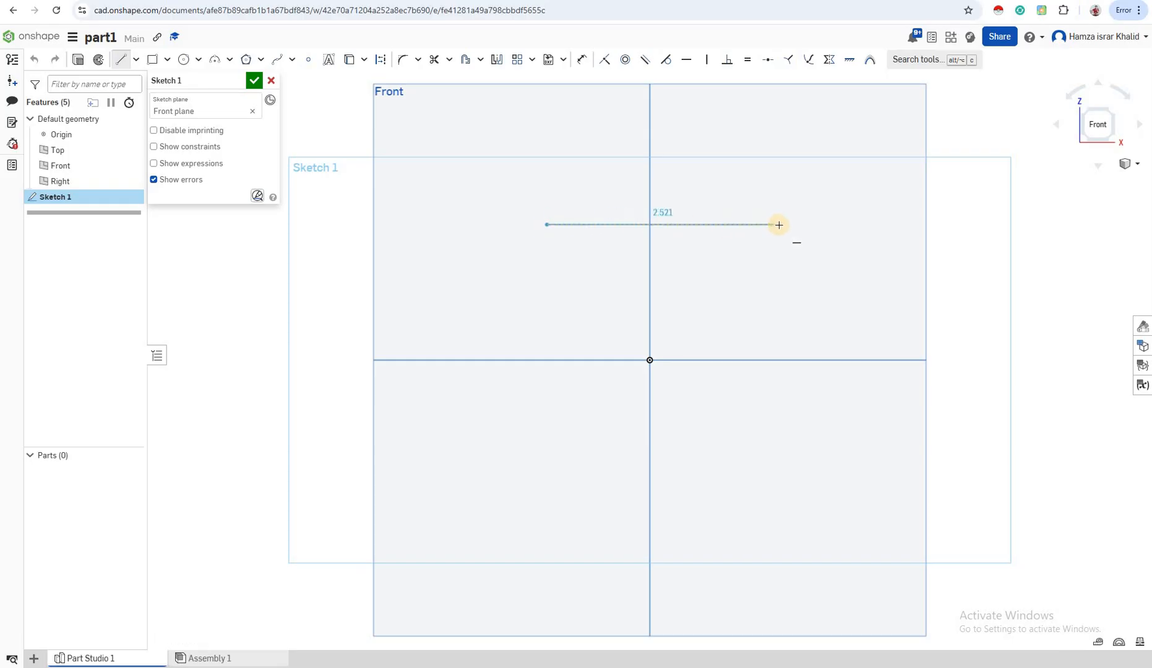
click(779, 224)
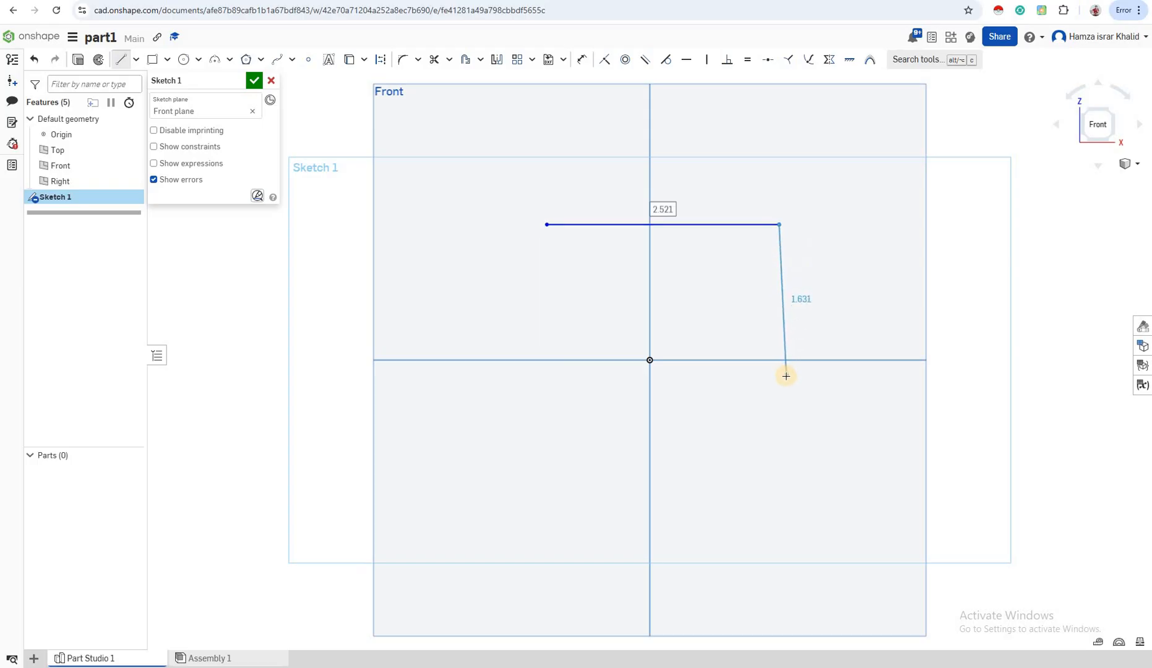
click(785, 376)
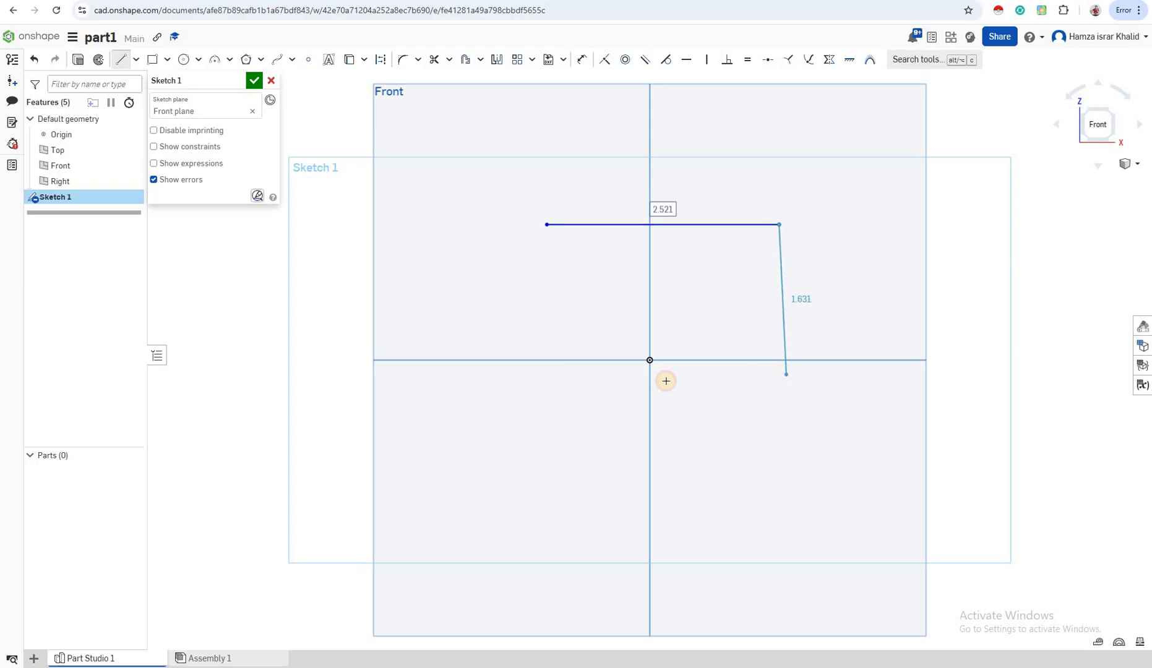
click(563, 391)
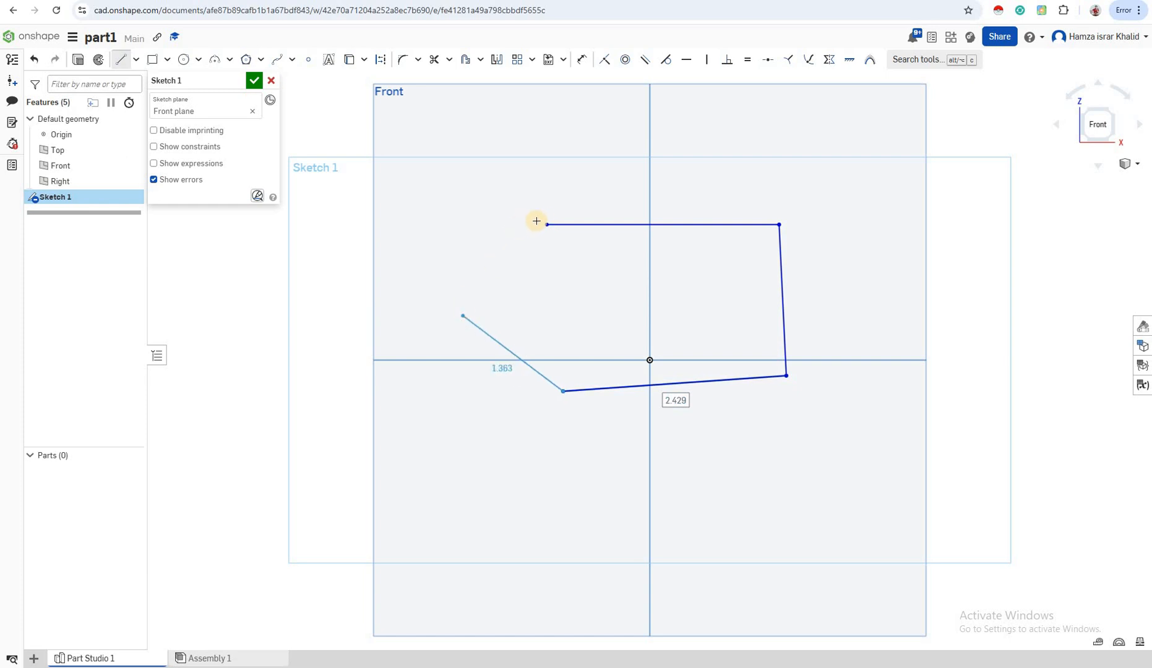
click(462, 316)
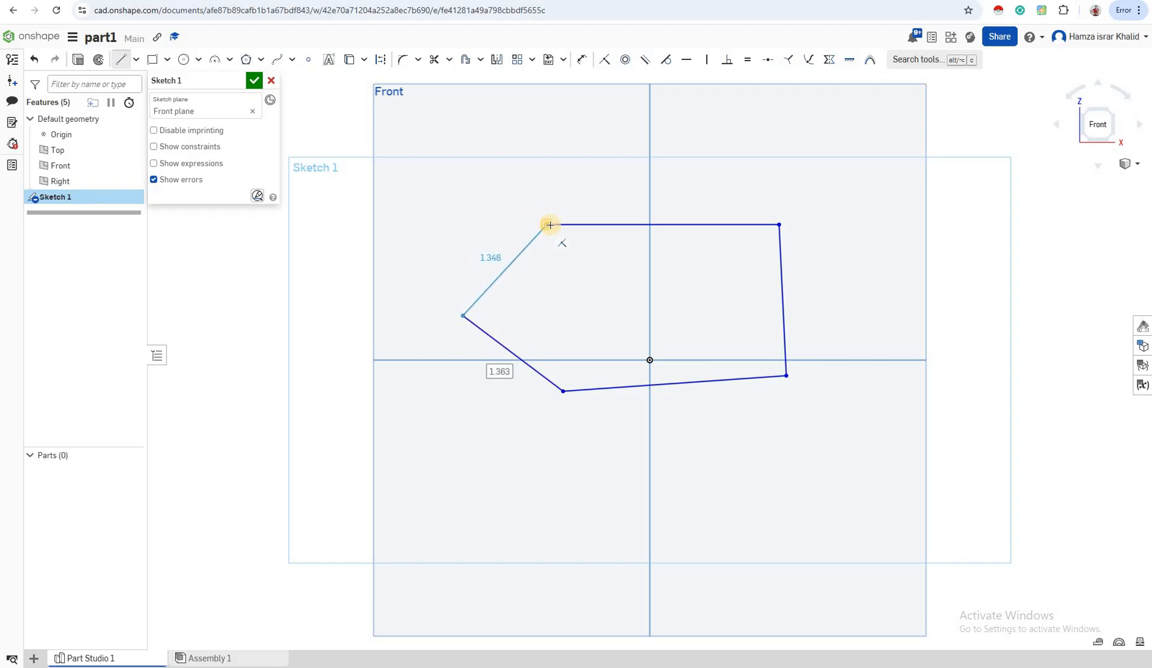
click(551, 228)
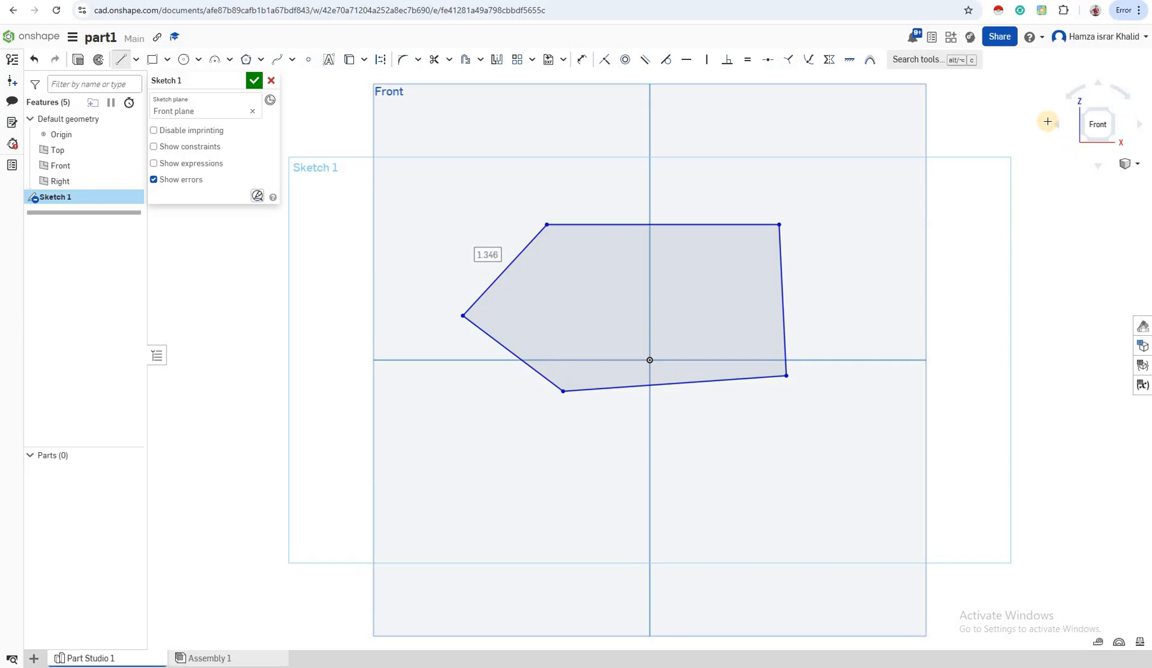
- Extrude the closed five-sided Sketch 1 profile as a new solid and pull its blind depth to about 2.48 in
click(1054, 125)
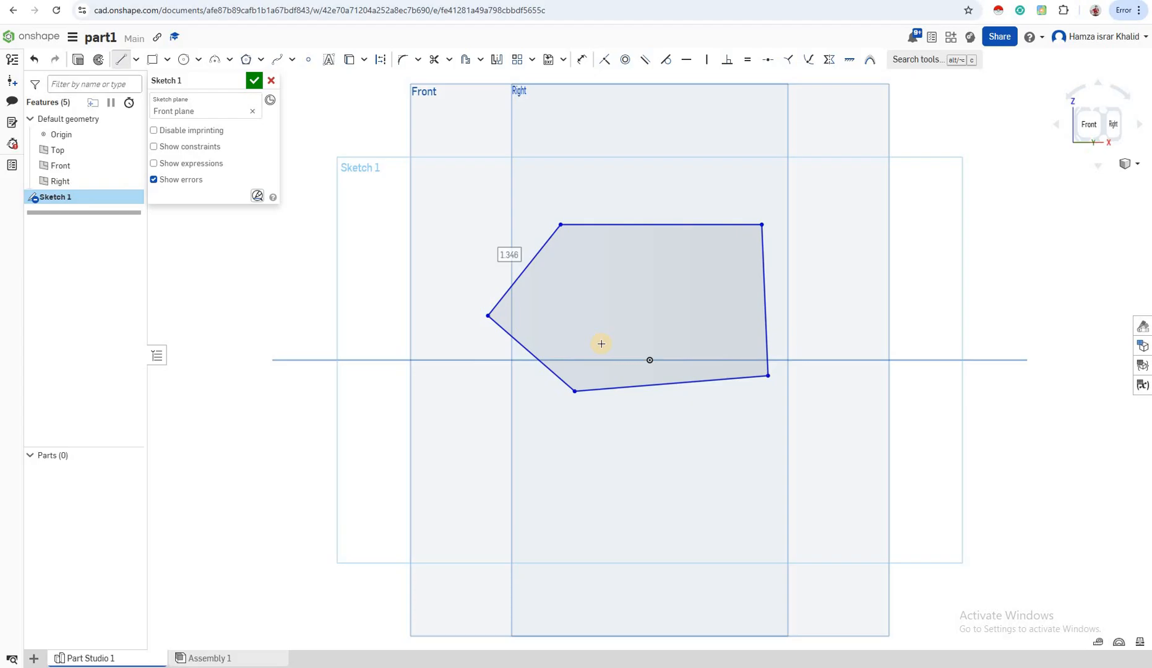
click(1094, 125)
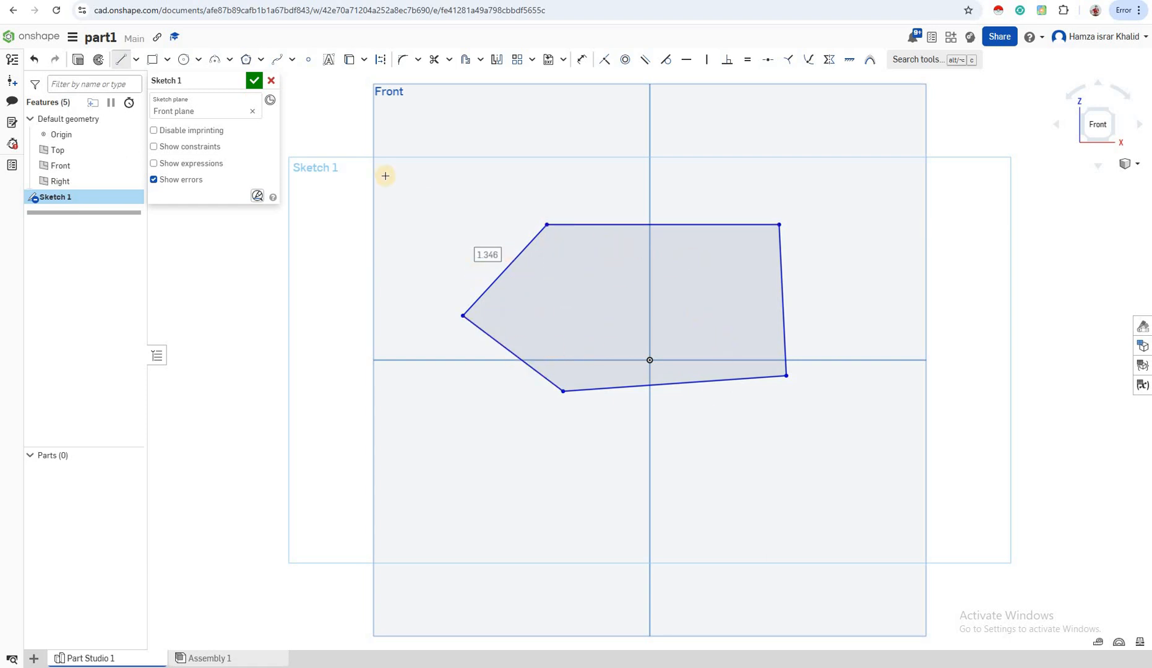
click(79, 61)
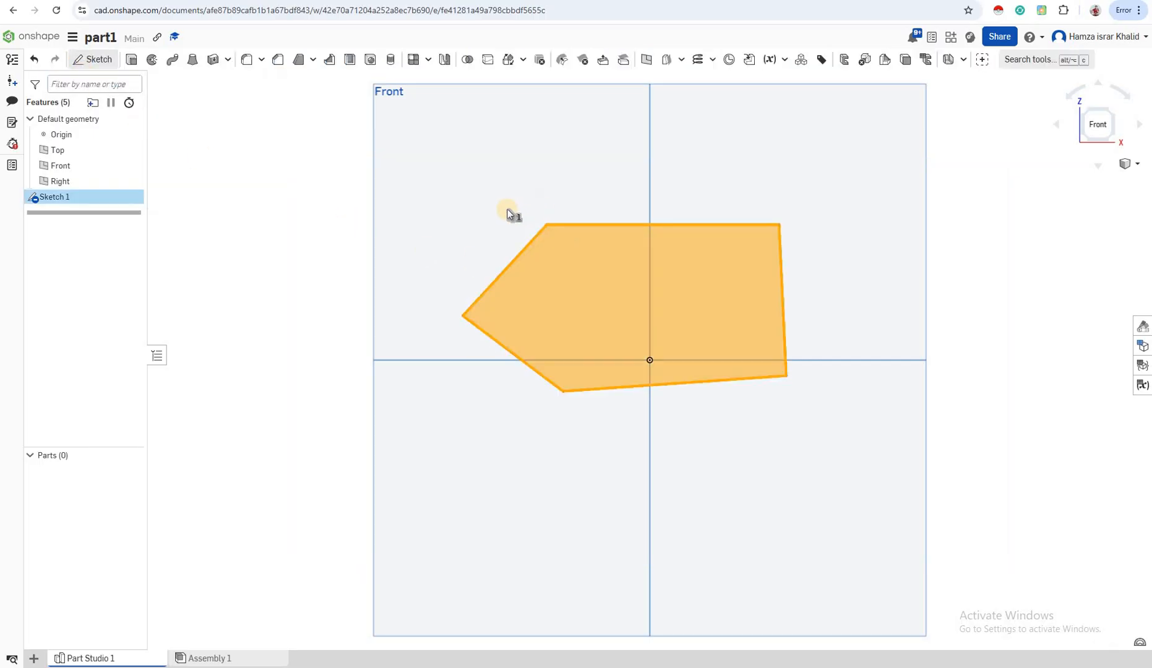
key(shift+e)
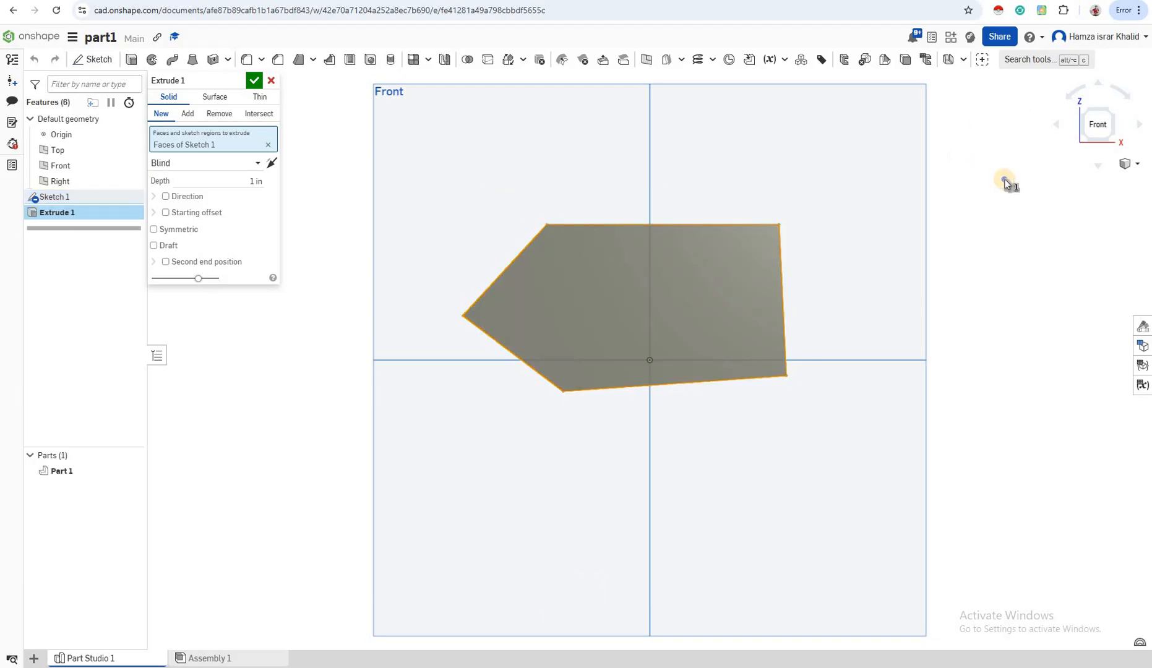
right_drag(1028, 200, 716, 269)
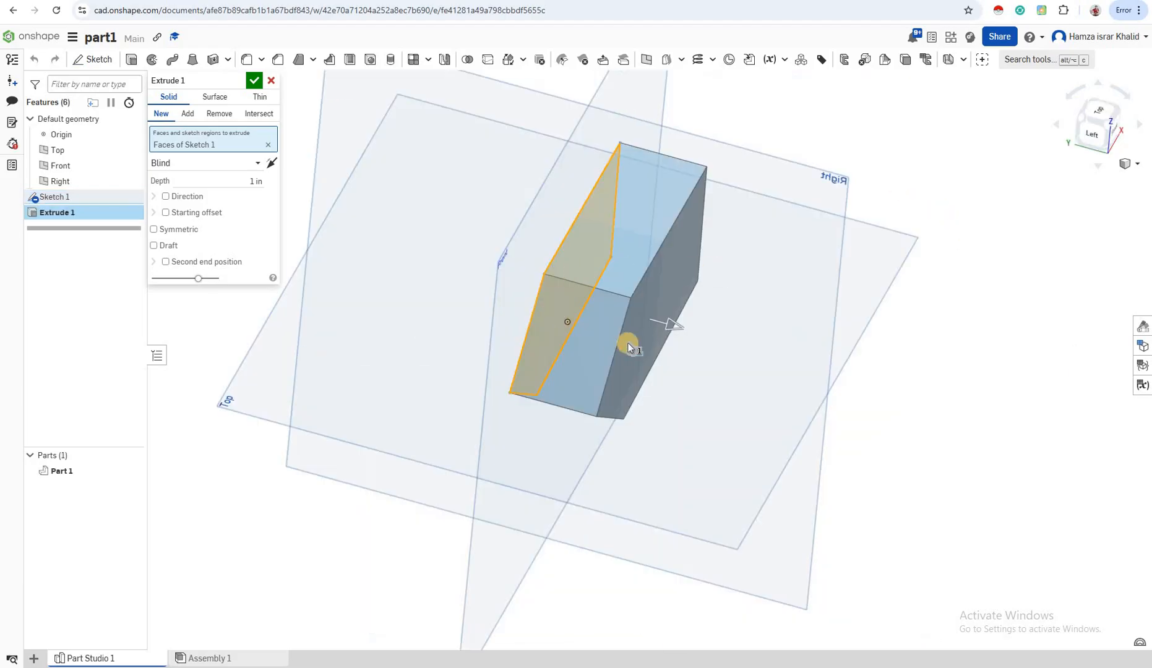
right_drag(628, 343, 628, 313)
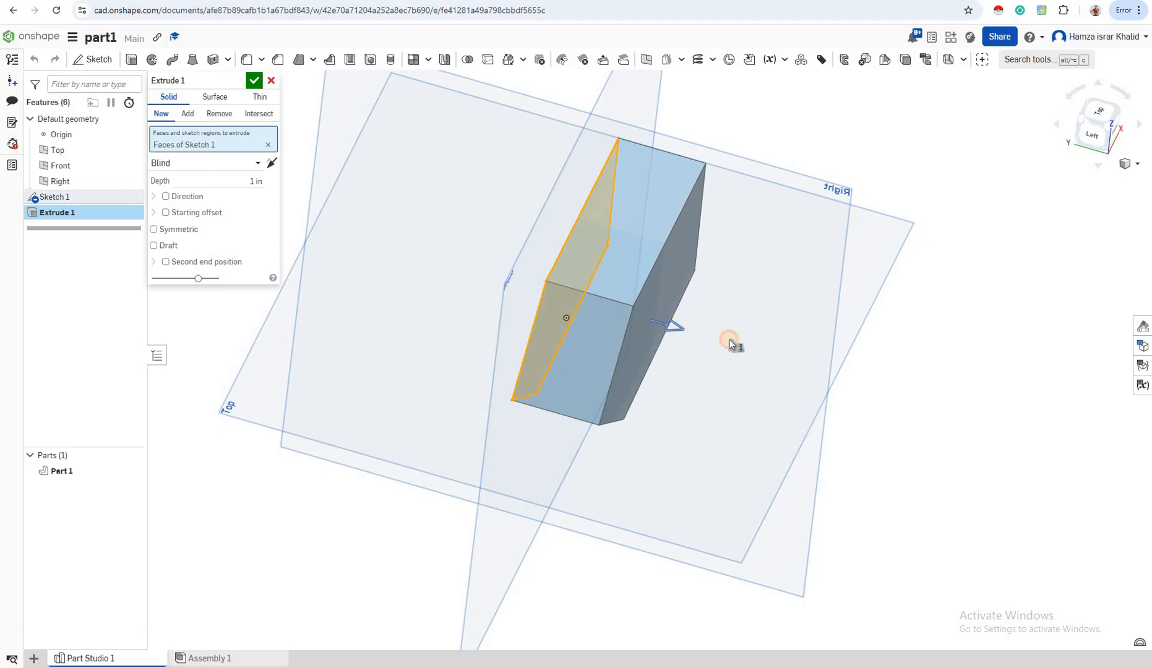
drag(785, 363, 804, 368)
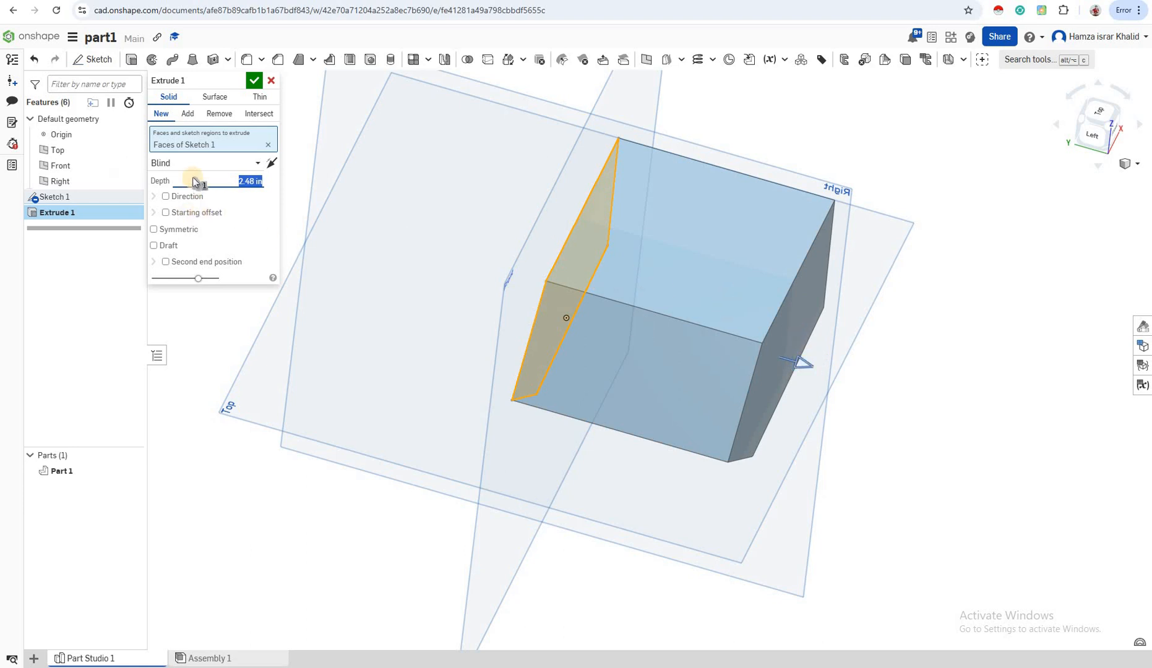
- Set the extrusion depth to 1.04 in and accept the feature
drag(237, 180, 303, 180)
text(1)
text(.04m)
key(BackSpace)
text(i)
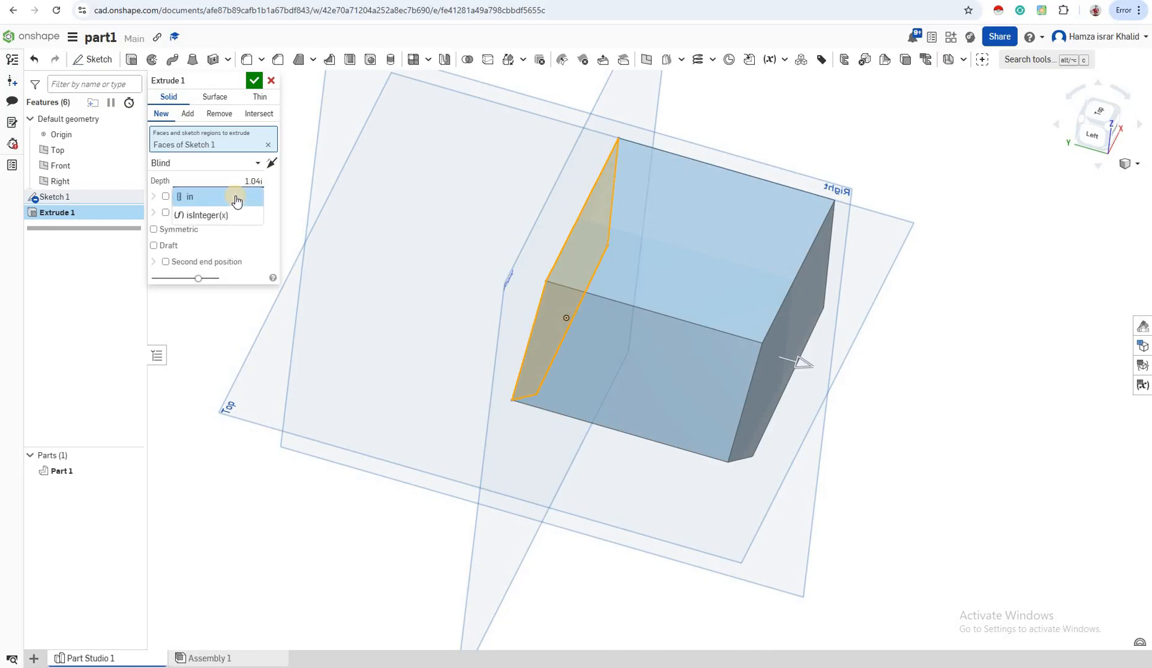
click(235, 197)
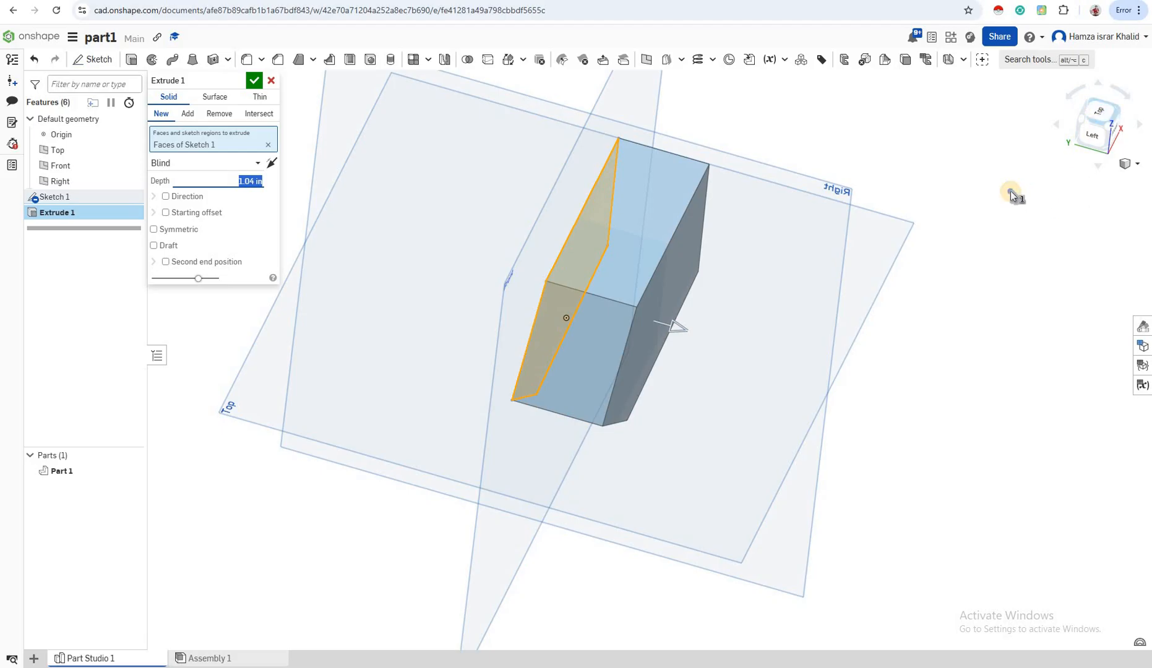
right_drag(1013, 193, 1103, 125)
click(1104, 127)
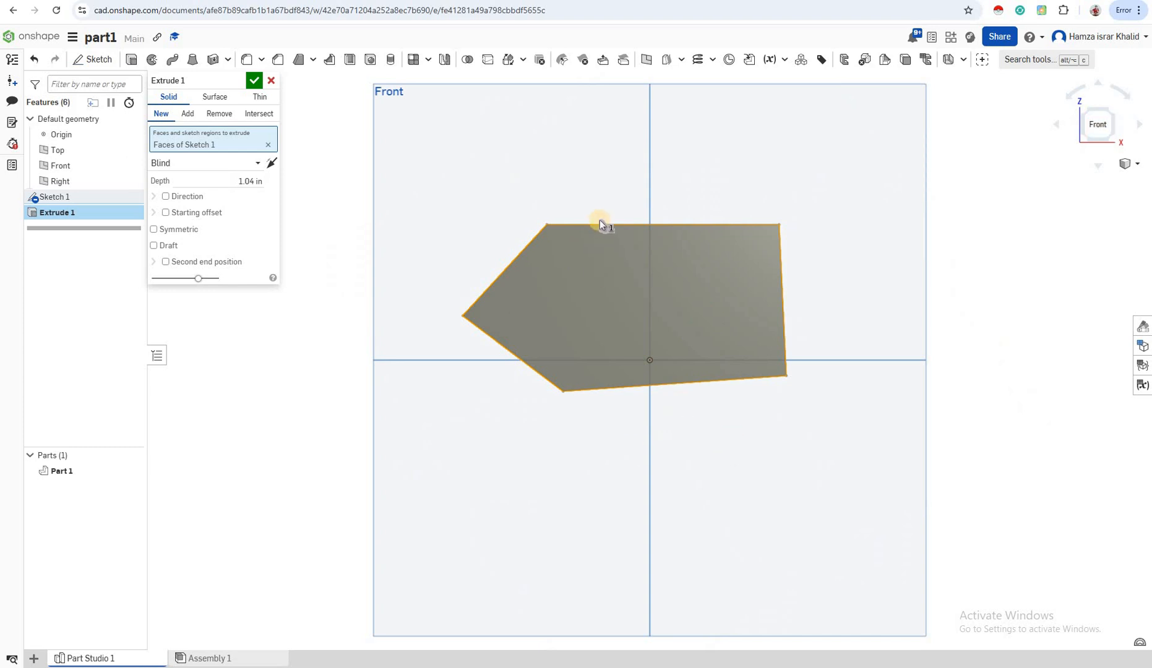
scroll(588, 233, up, 1)
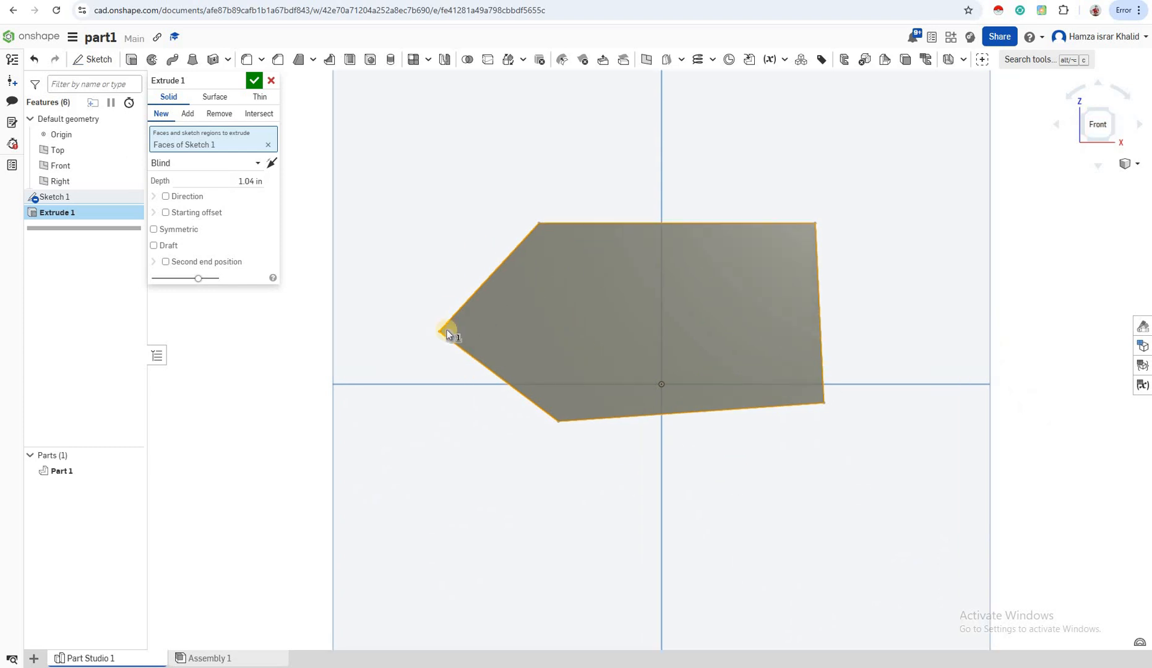
click(253, 81)
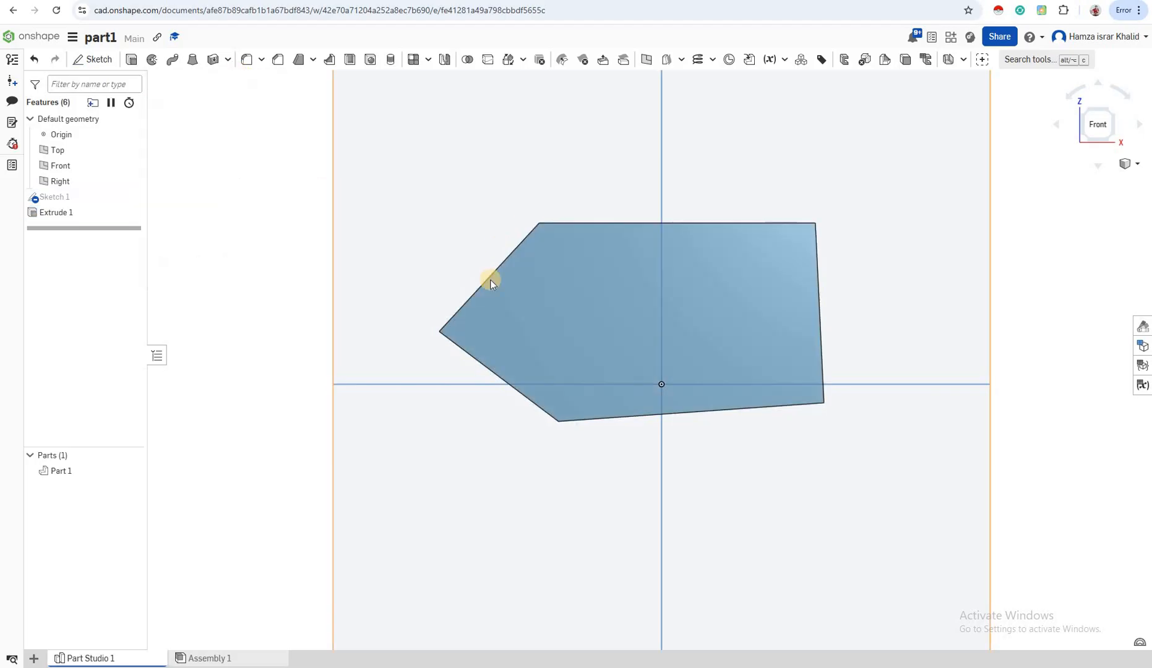
- Show and reopen Sketch 1, move the outline's pointed left vertex deep inside the profile to form a V-shaped notch, and accept the sketch
click(603, 316)
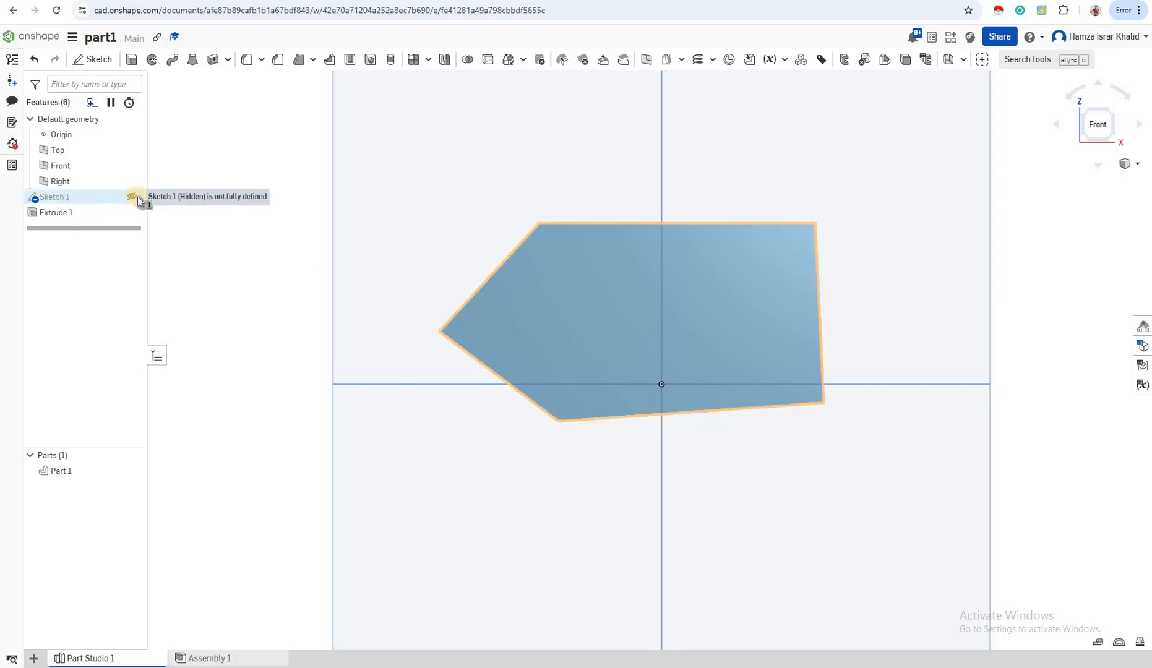
click(132, 197)
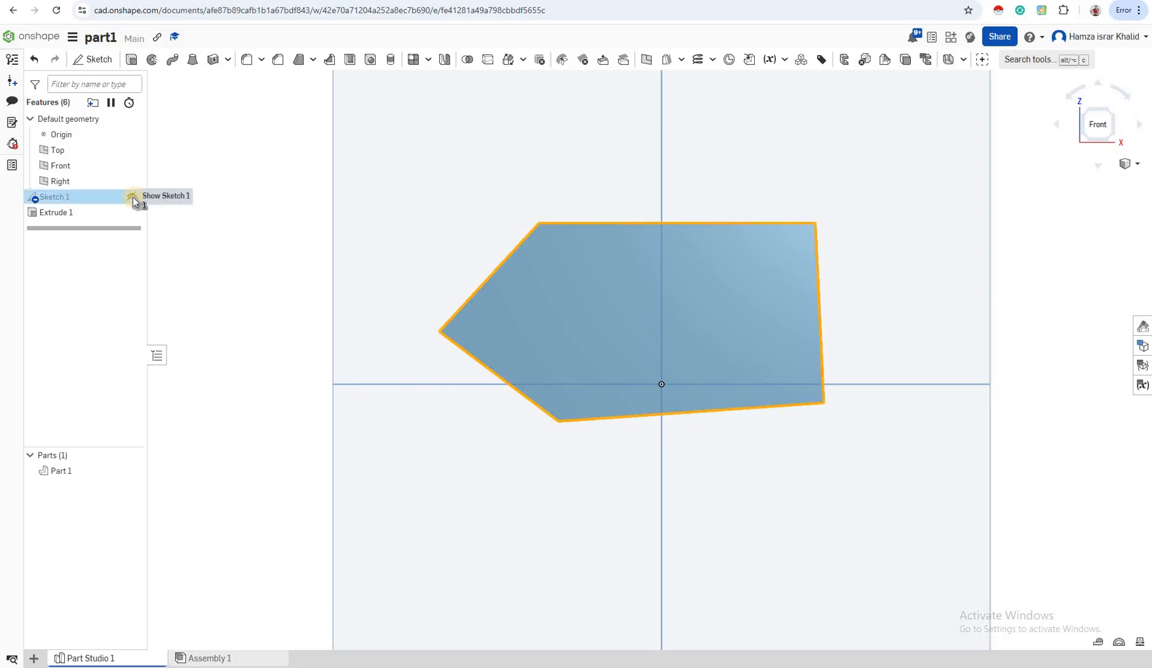
right_click(101, 197)
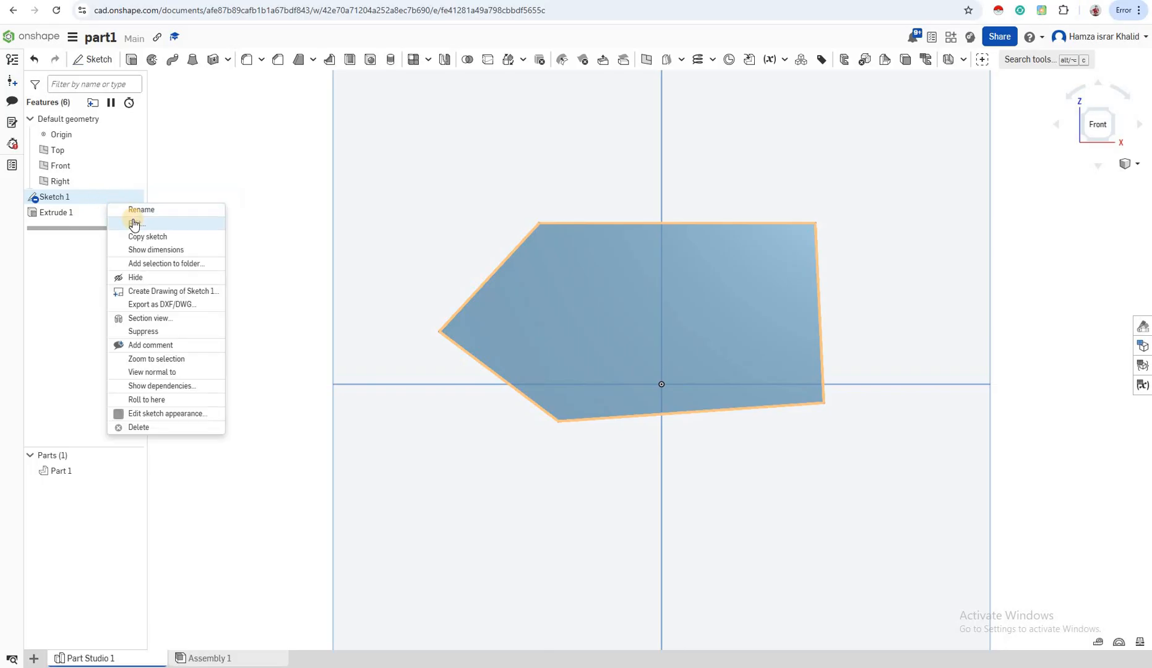
click(134, 224)
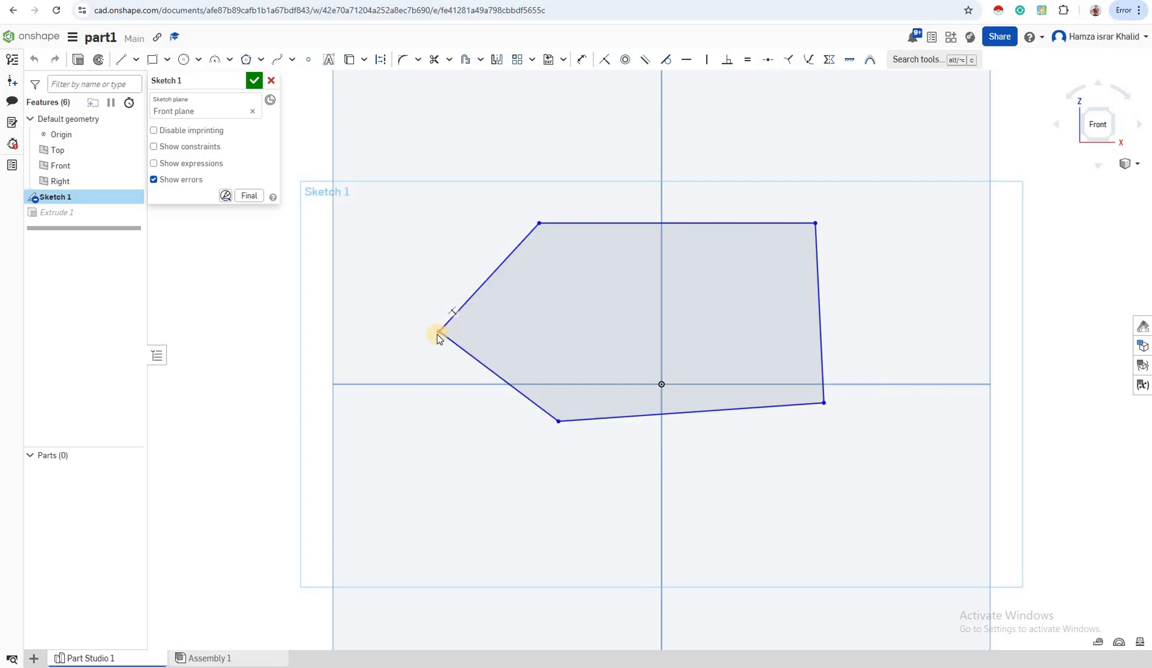
mouse_move(439, 330)
mouse_down()
mouse_move(554, 311)
mouse_move(721, 307)
mouse_up()
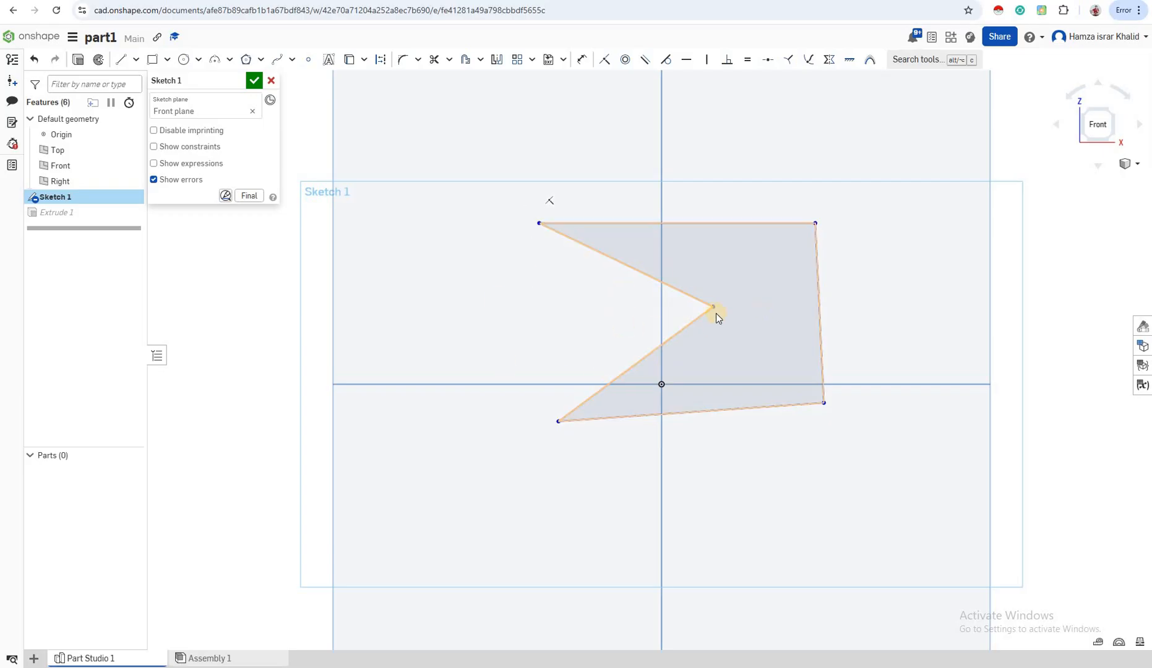
drag(697, 307, 611, 304)
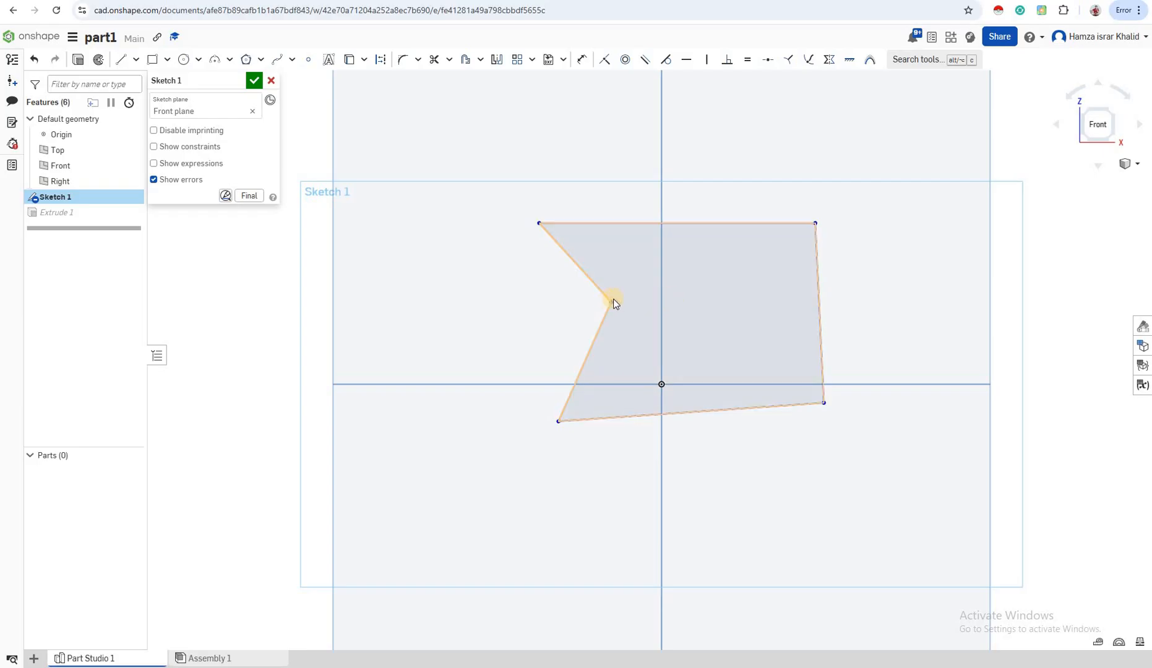
click(612, 301)
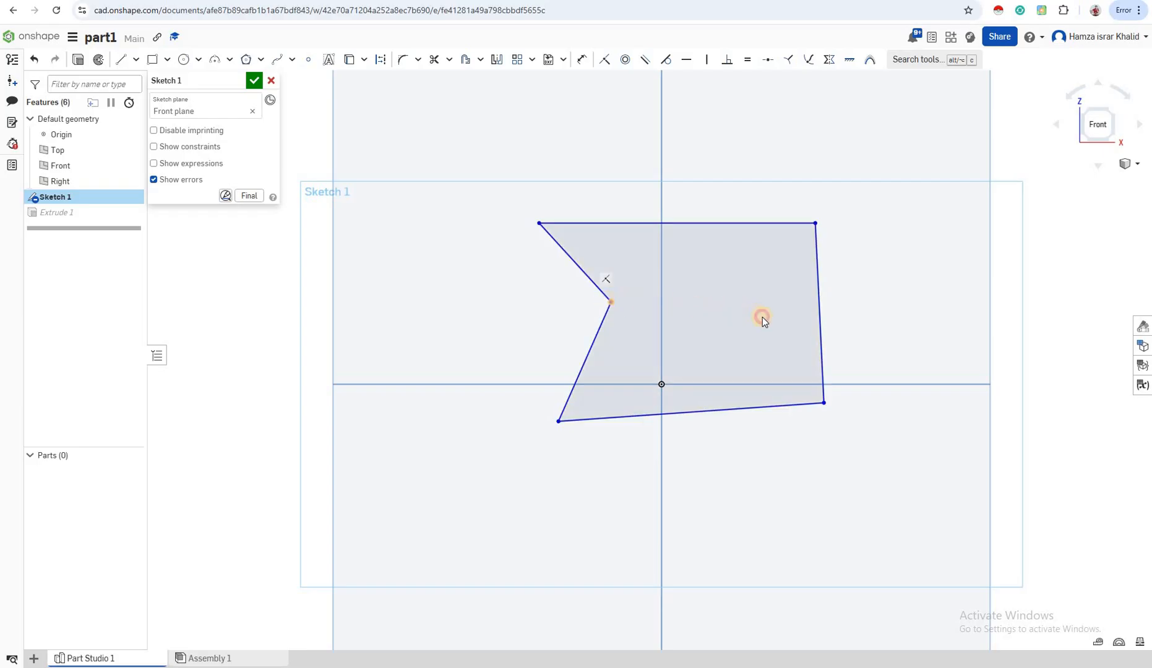
mouse_move(762, 318)
mouse_down()
mouse_move(794, 327)
mouse_move(765, 316)
mouse_up()
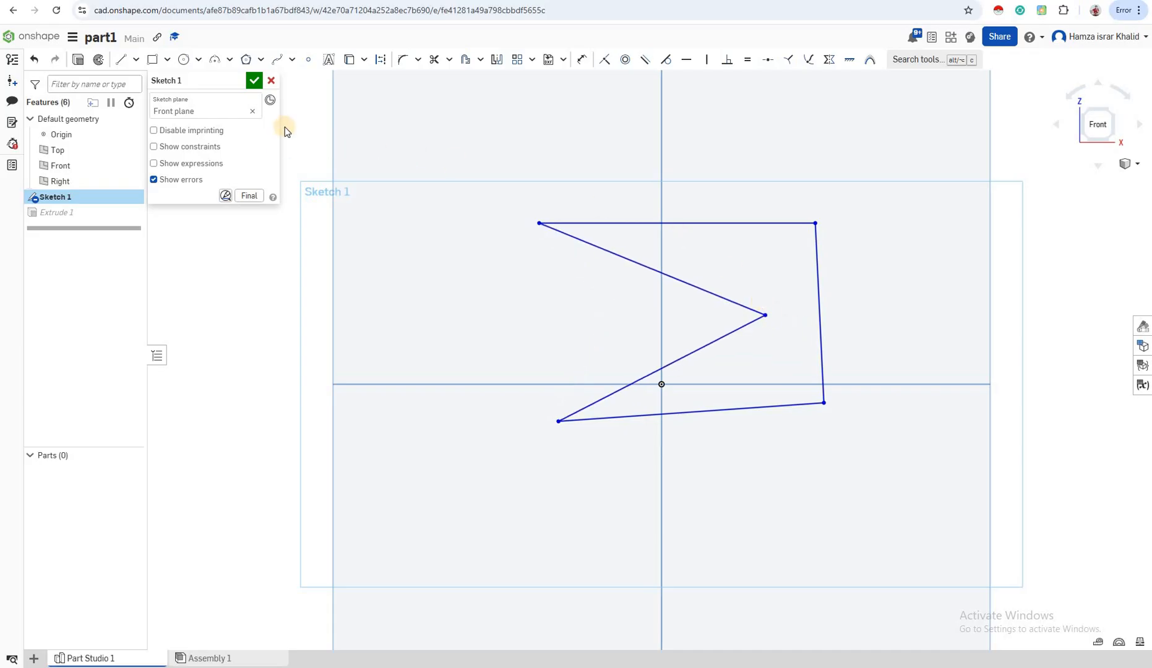
click(254, 80)
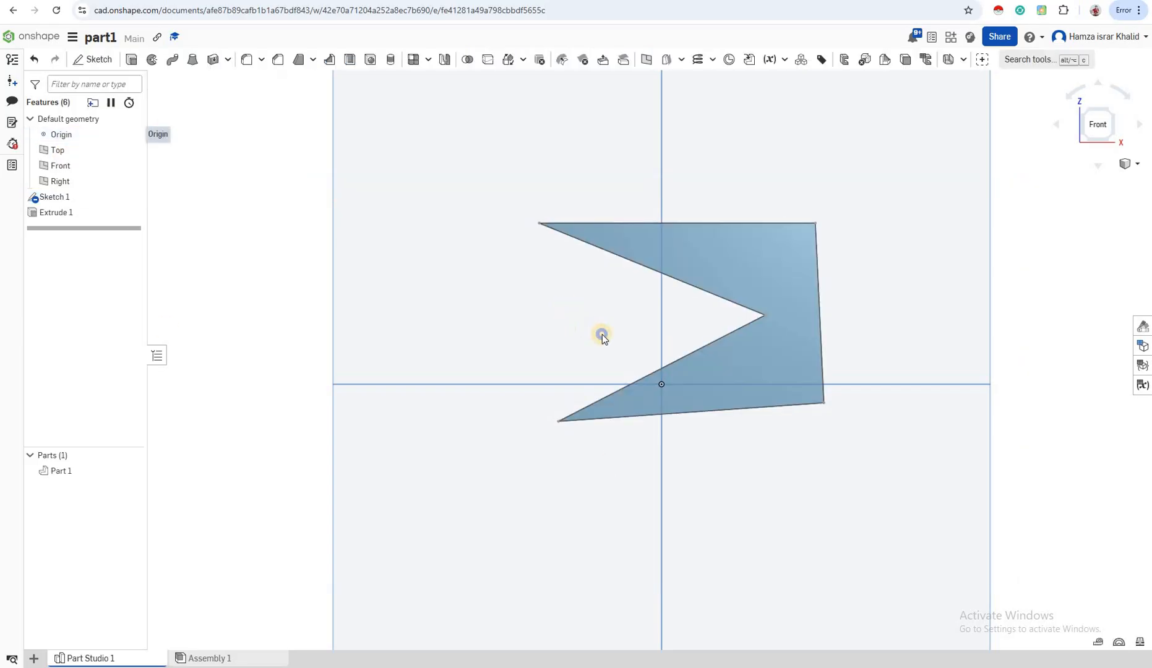
- Start a new sketch on the front face of the notched solid
right_drag(622, 344, 646, 368)
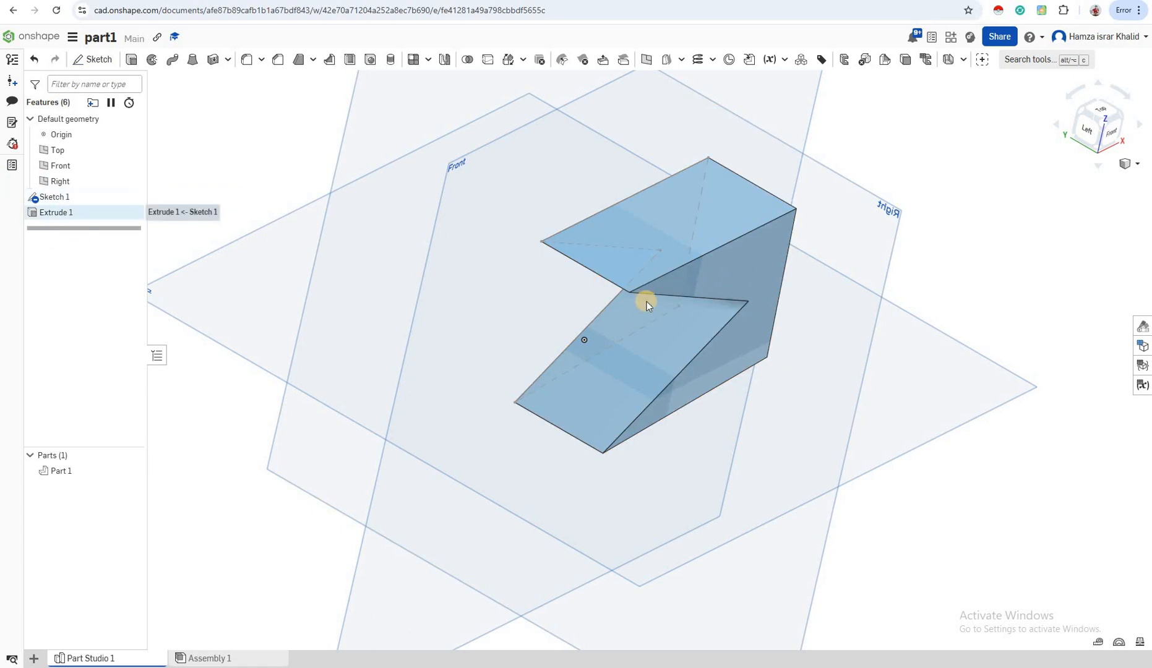
right_drag(884, 502, 673, 218)
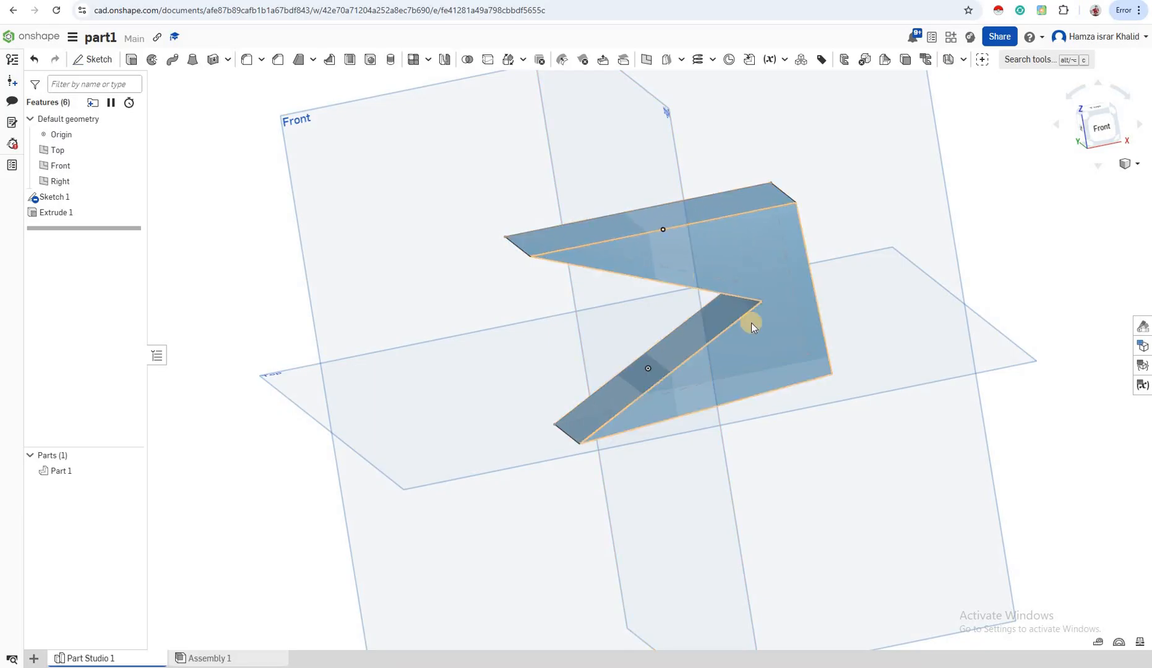
click(768, 251)
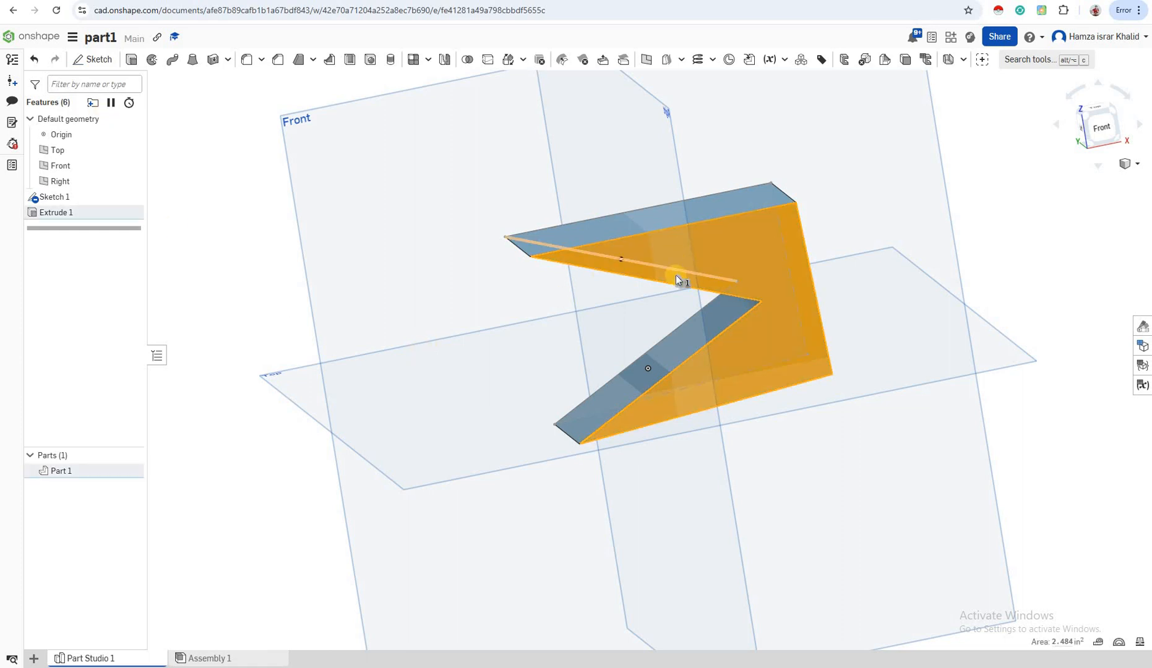
click(1015, 170)
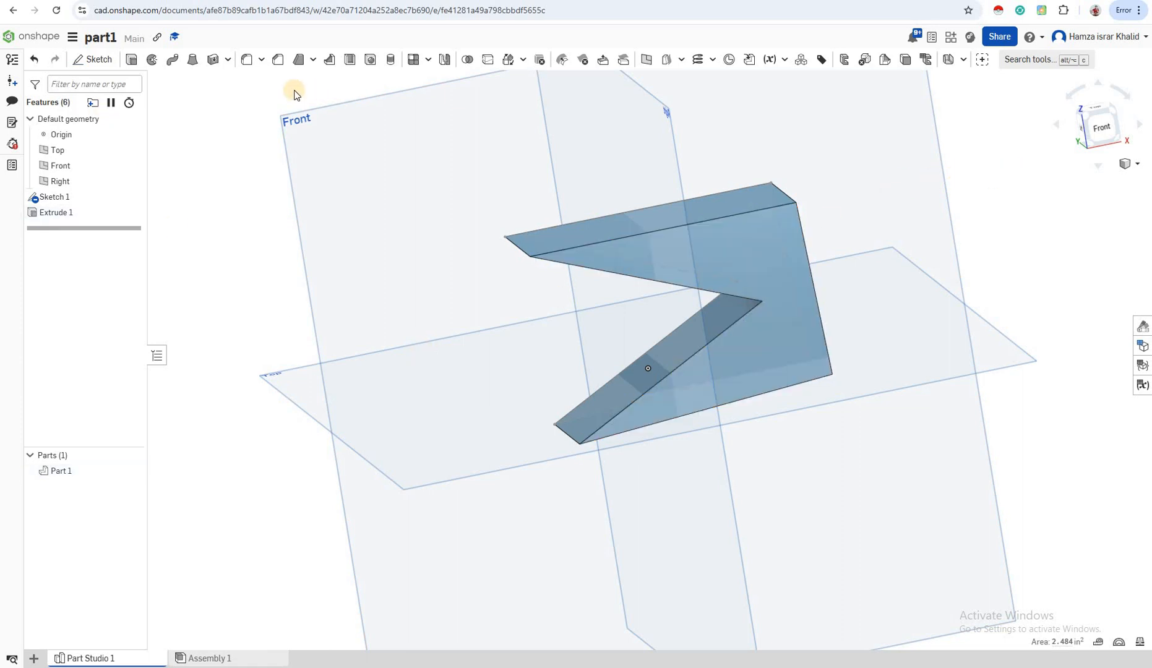
click(86, 65)
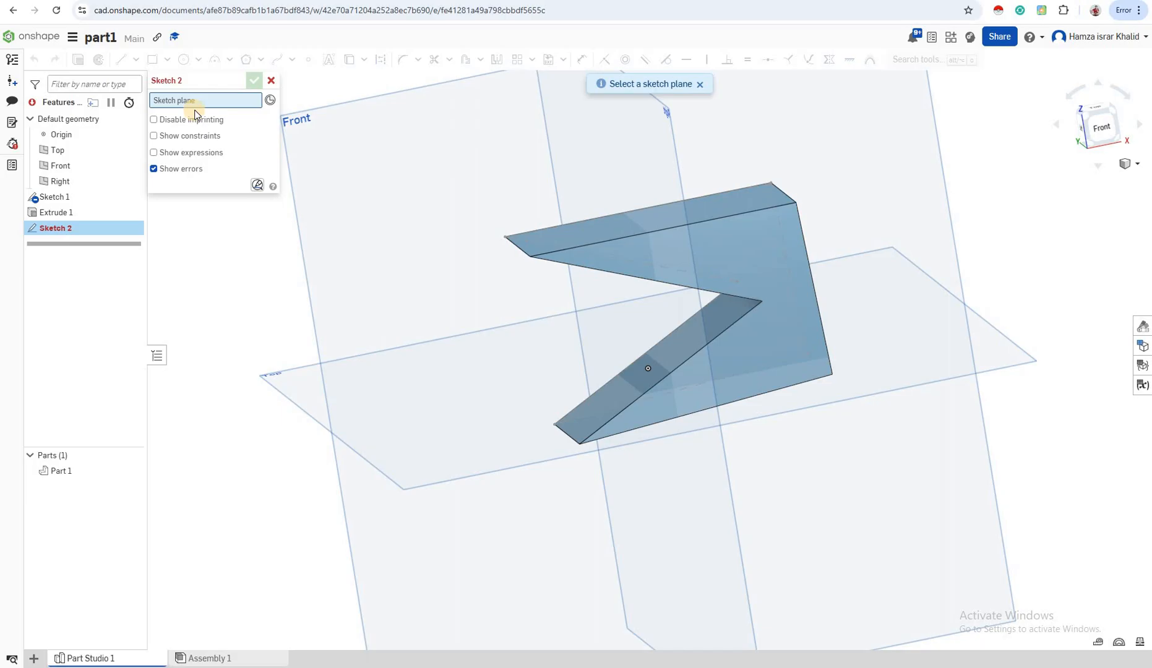
click(737, 250)
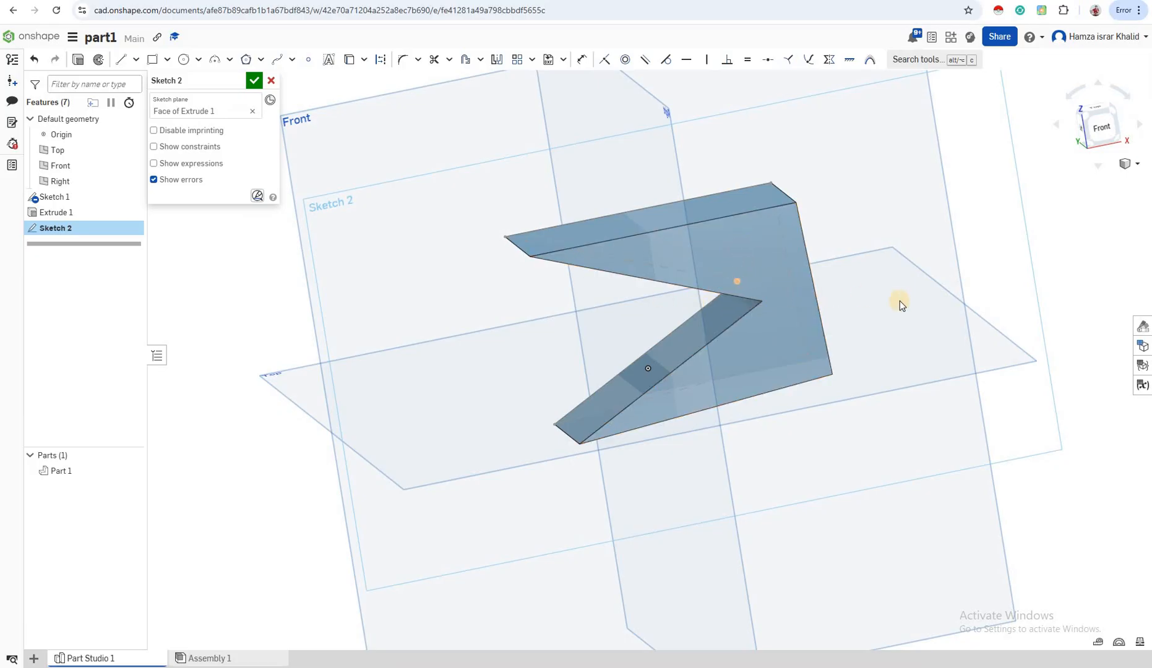
click(1109, 135)
scroll(787, 226, up, 3)
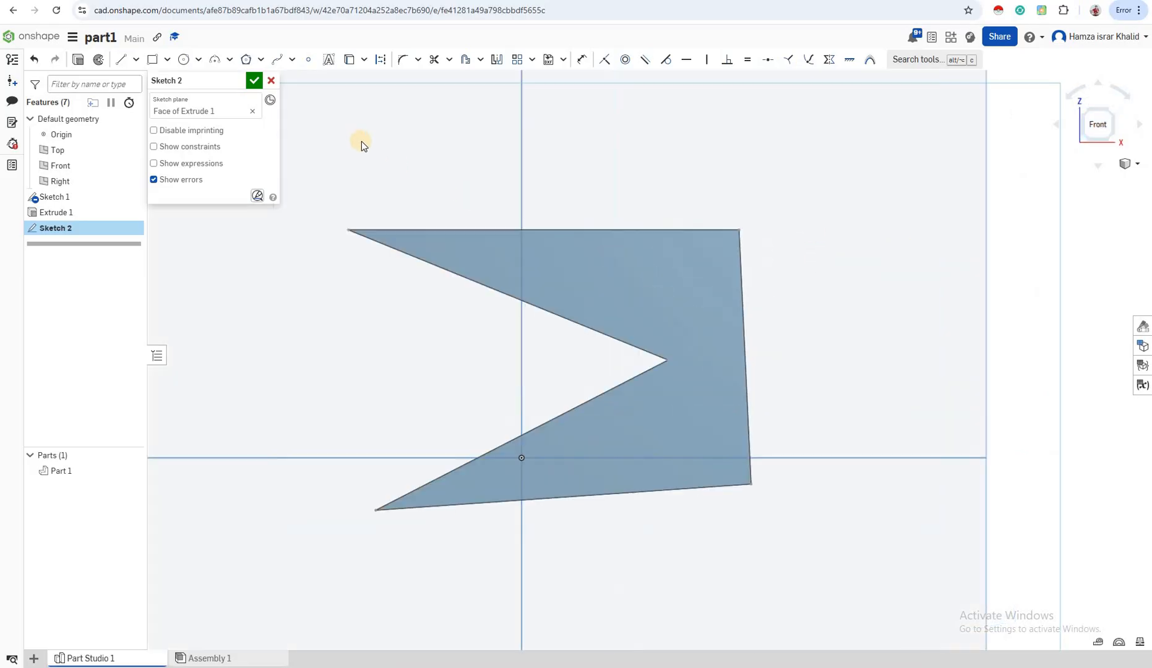
- Draw two overlapping circles of about 0.36 and 0.55 in diameter above the notch tip and one of about 0.42 in below it
click(185, 59)
click(187, 60)
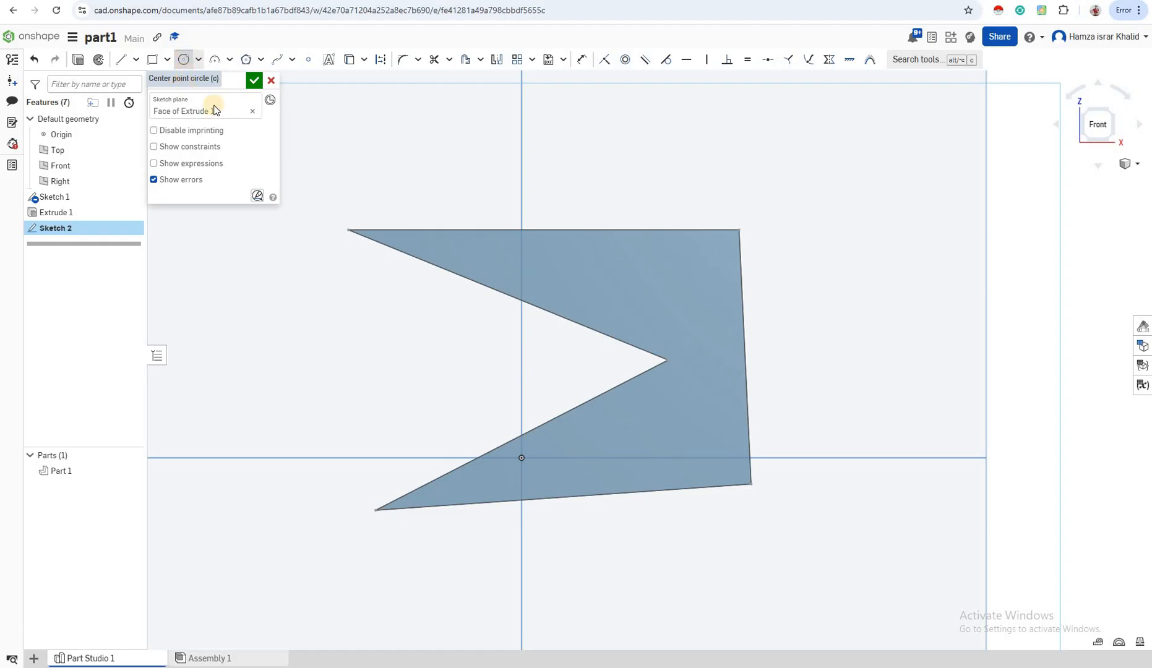
click(619, 268)
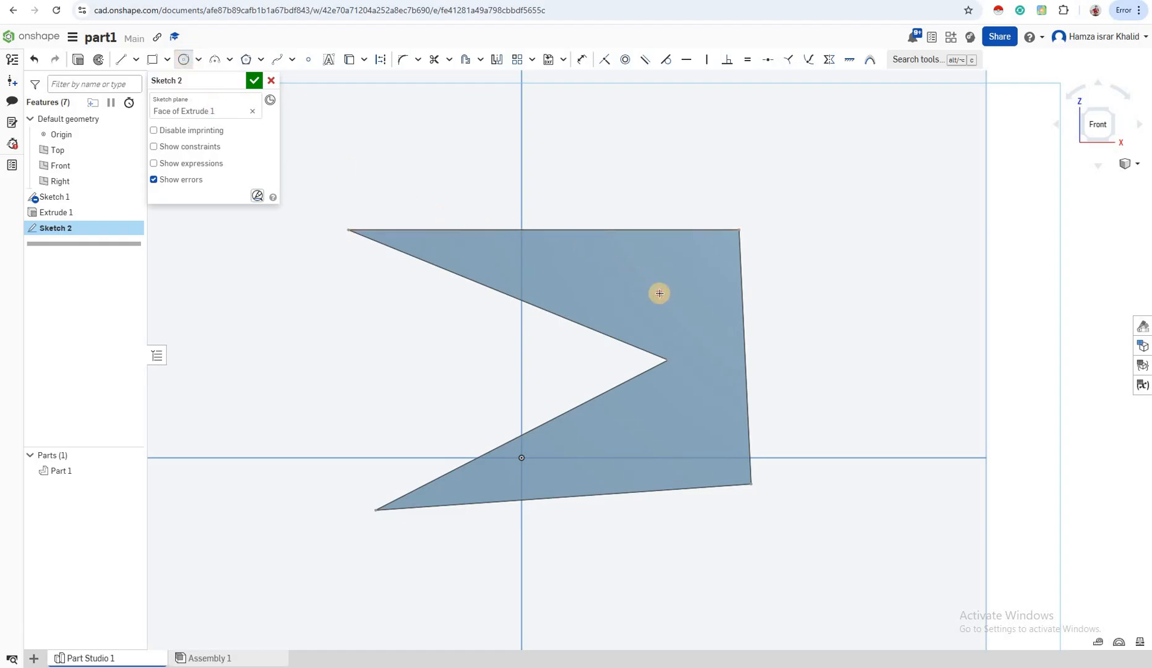
click(641, 287)
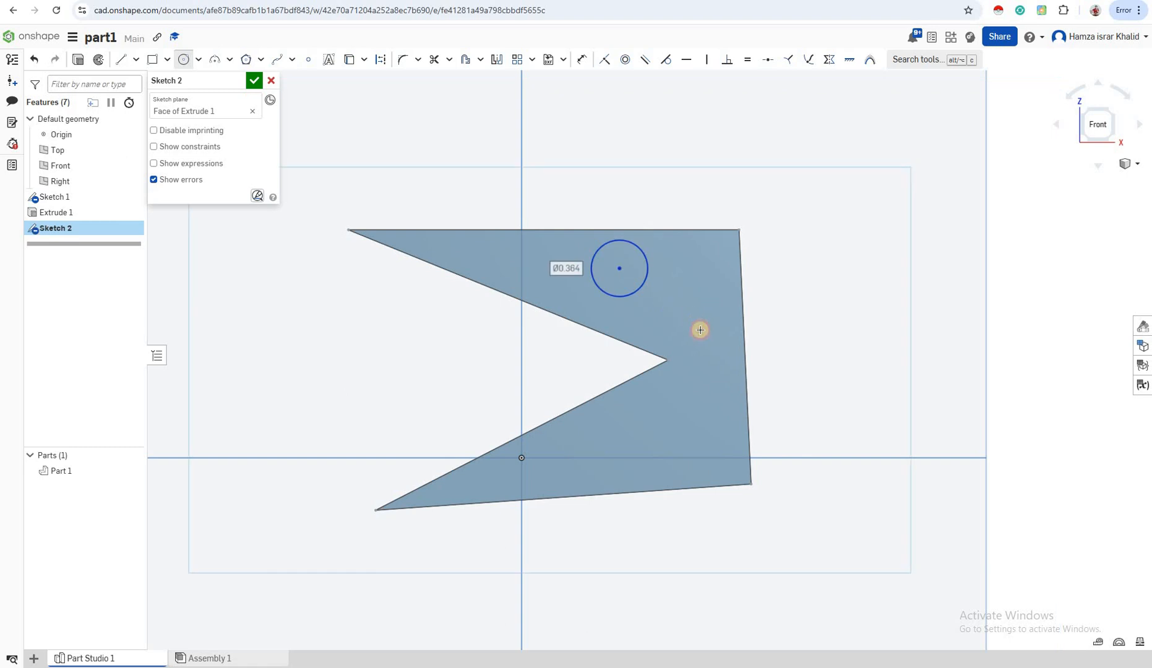
click(667, 301)
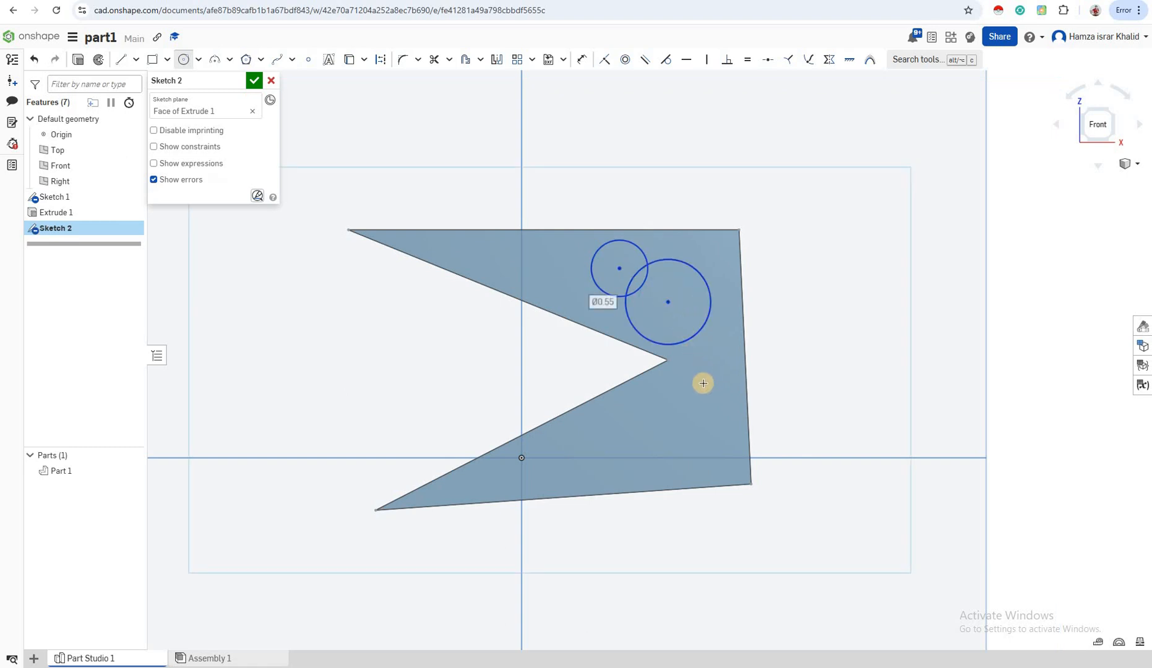
click(664, 414)
click(703, 428)
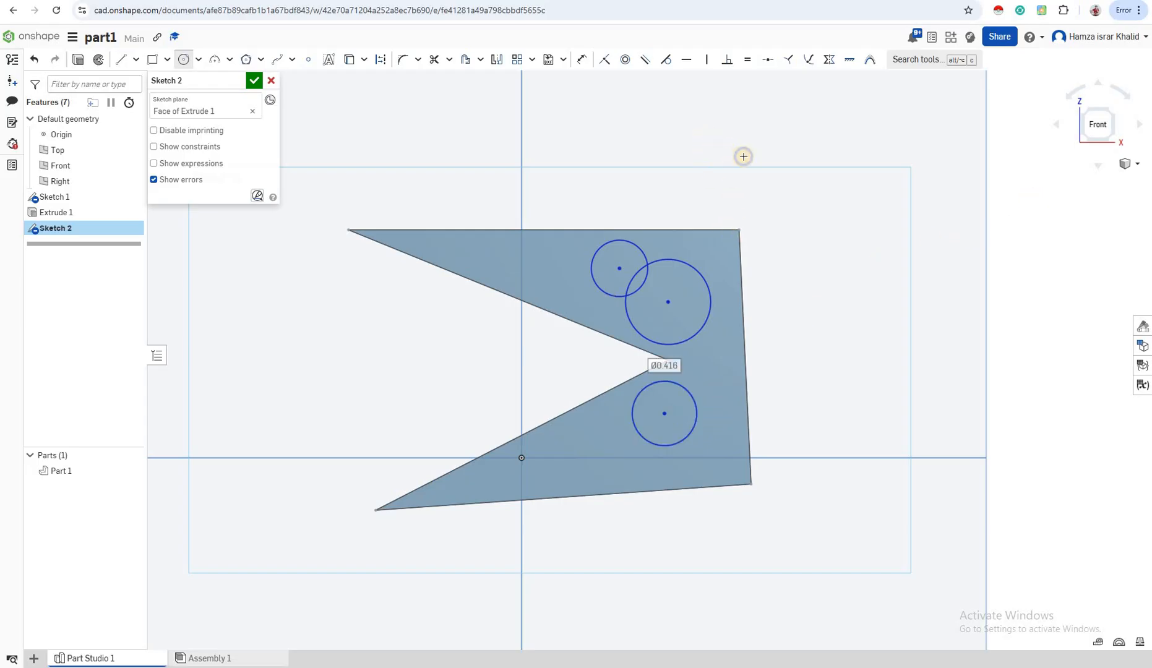
- Start an extrusion of all the circle regions of Sketch 2 on the solid's front face, 1 in deep
right_drag(743, 154, 708, 280)
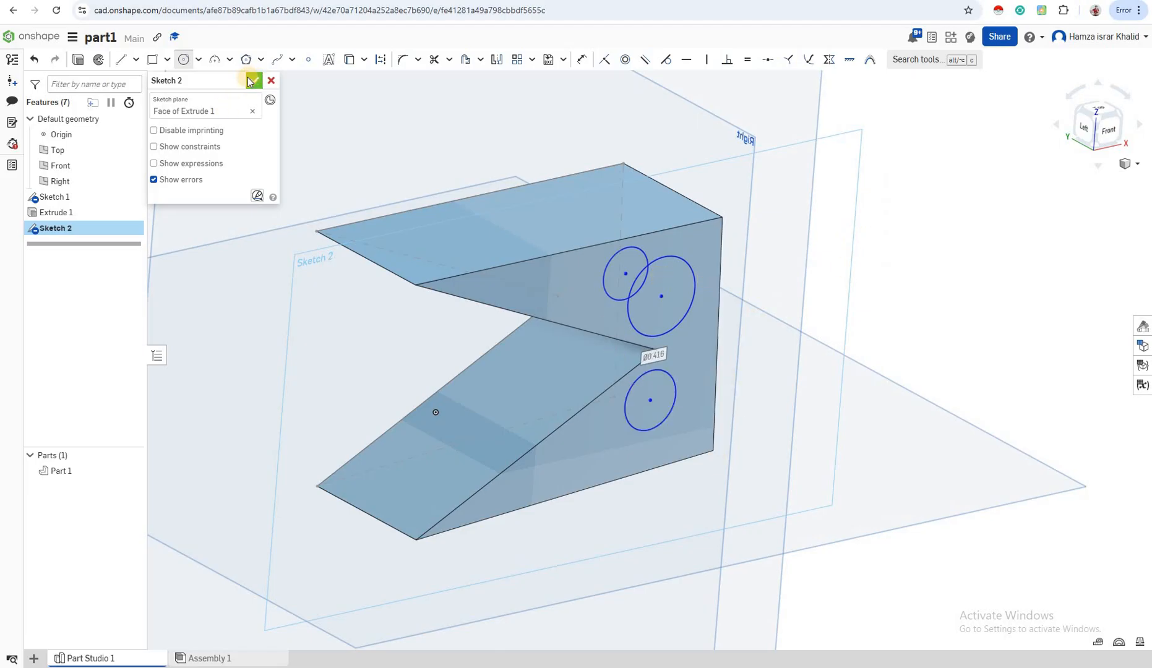
click(77, 62)
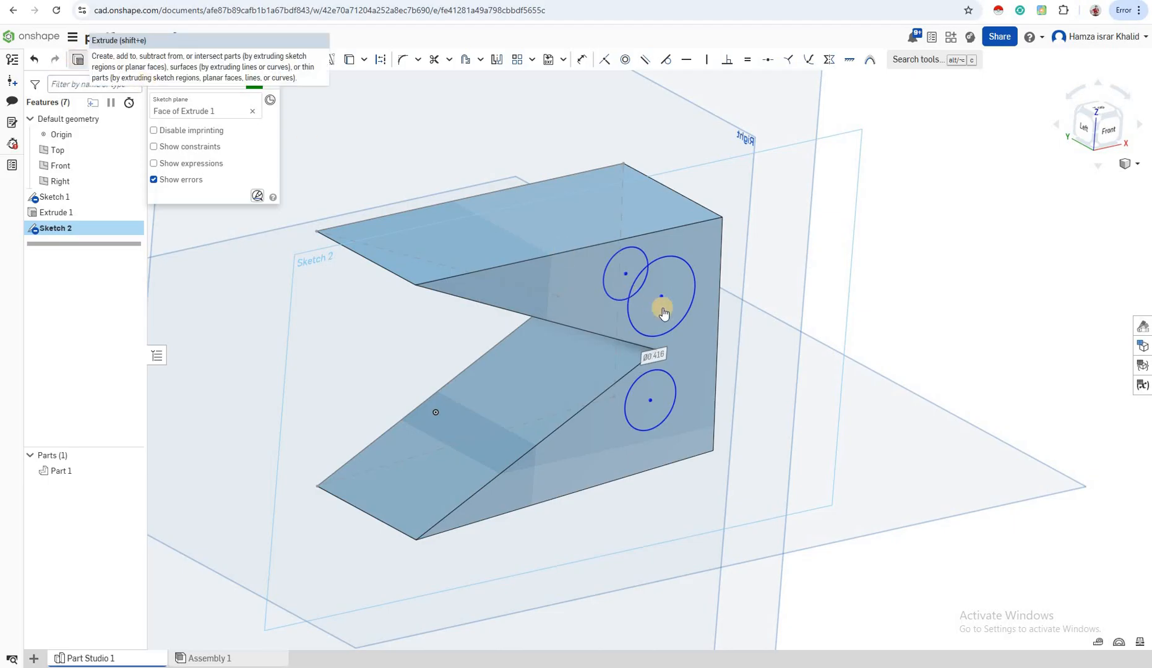
click(697, 251)
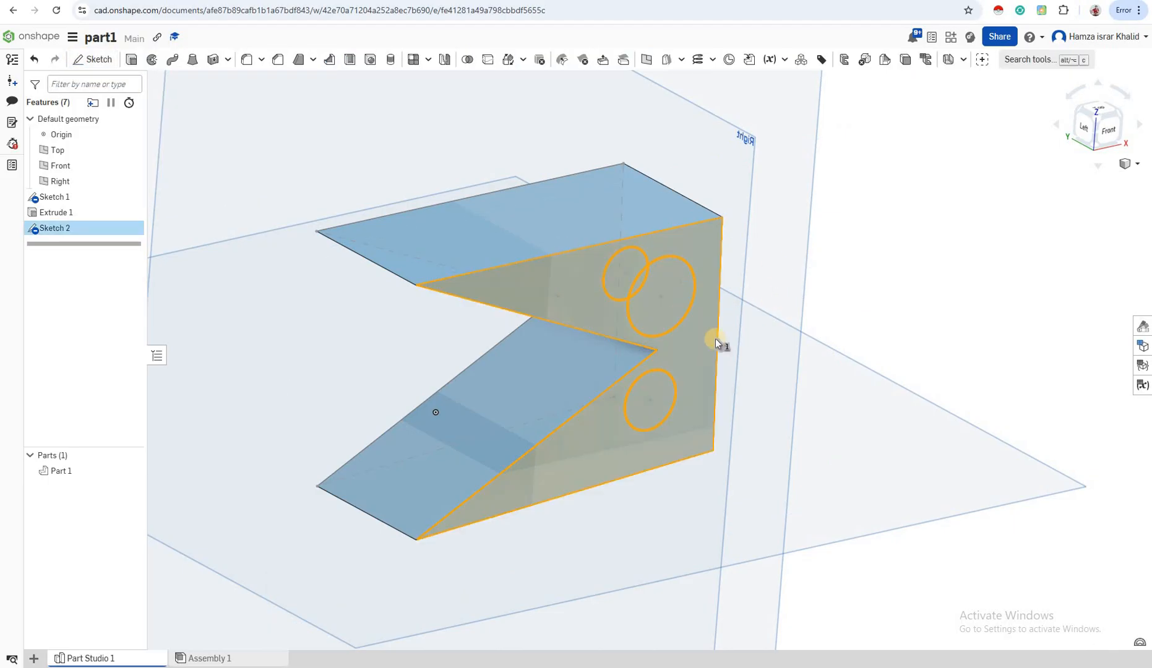
key(shift+e)
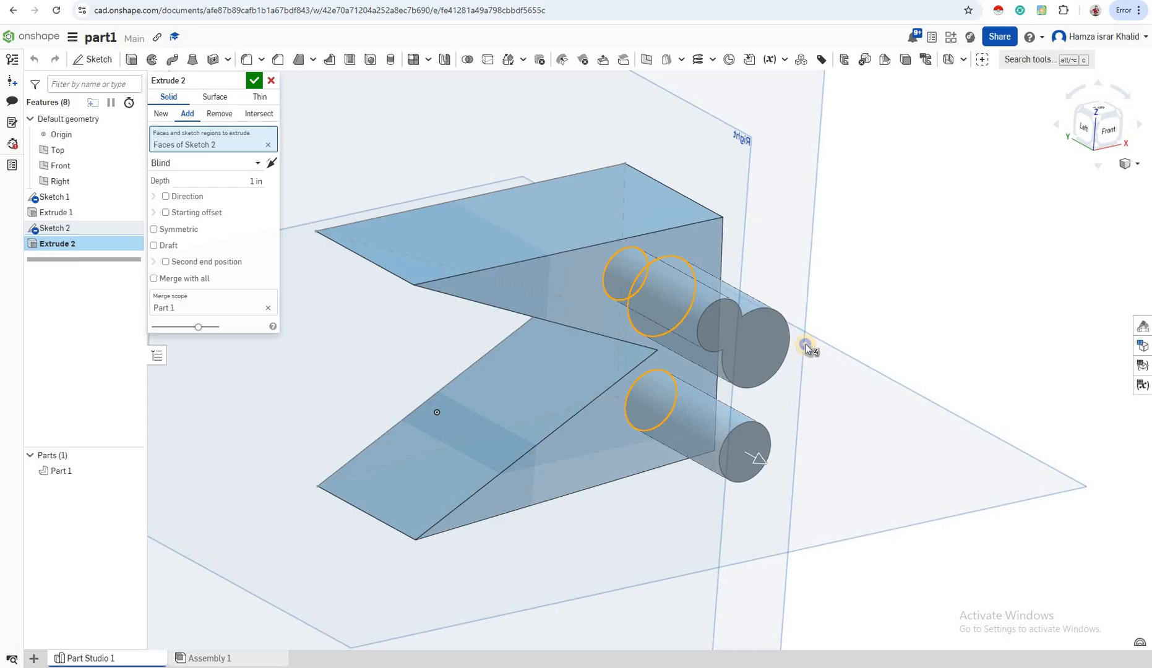
- Switch the circle extrusion to Remove and reverse its direction so that it cuts into the solid
mouse_move(805, 344)
right_down()
mouse_move(746, 304)
mouse_move(699, 321)
mouse_move(687, 384)
mouse_move(707, 467)
mouse_move(629, 252)
right_up()
right_drag(645, 318, 667, 386)
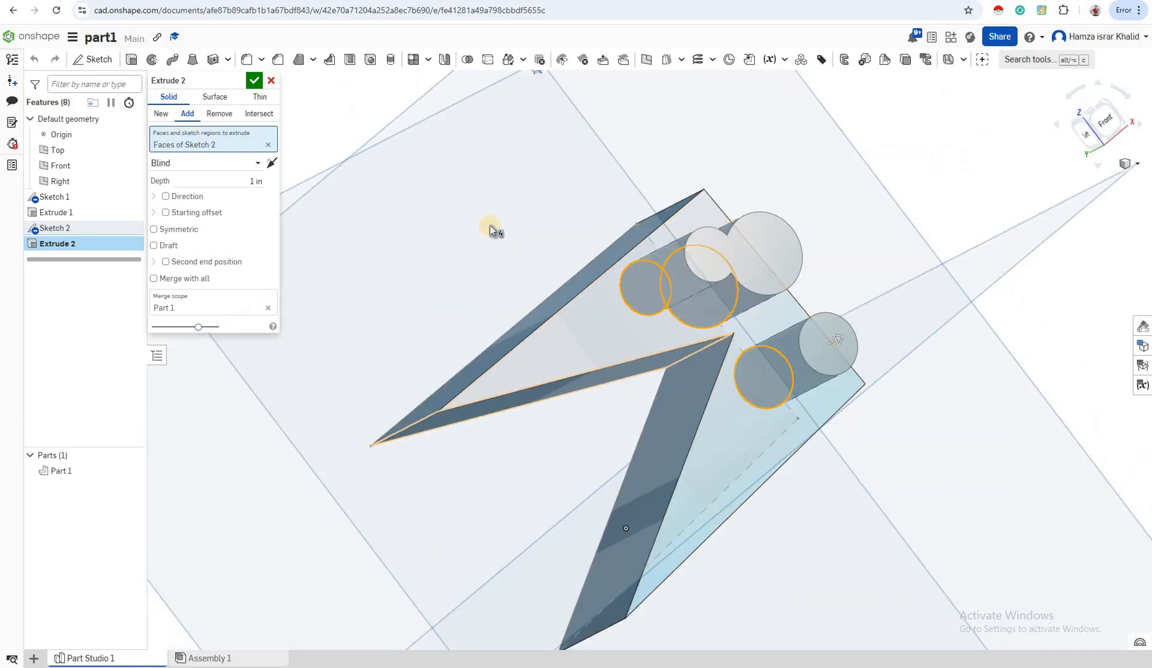
click(217, 117)
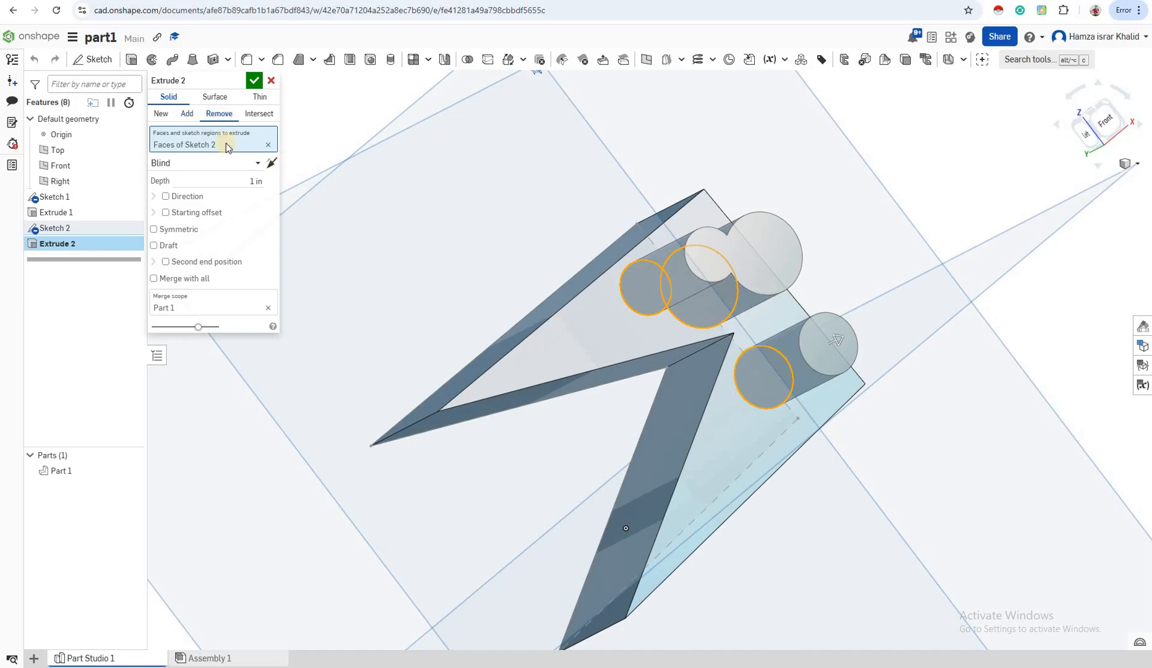
click(271, 163)
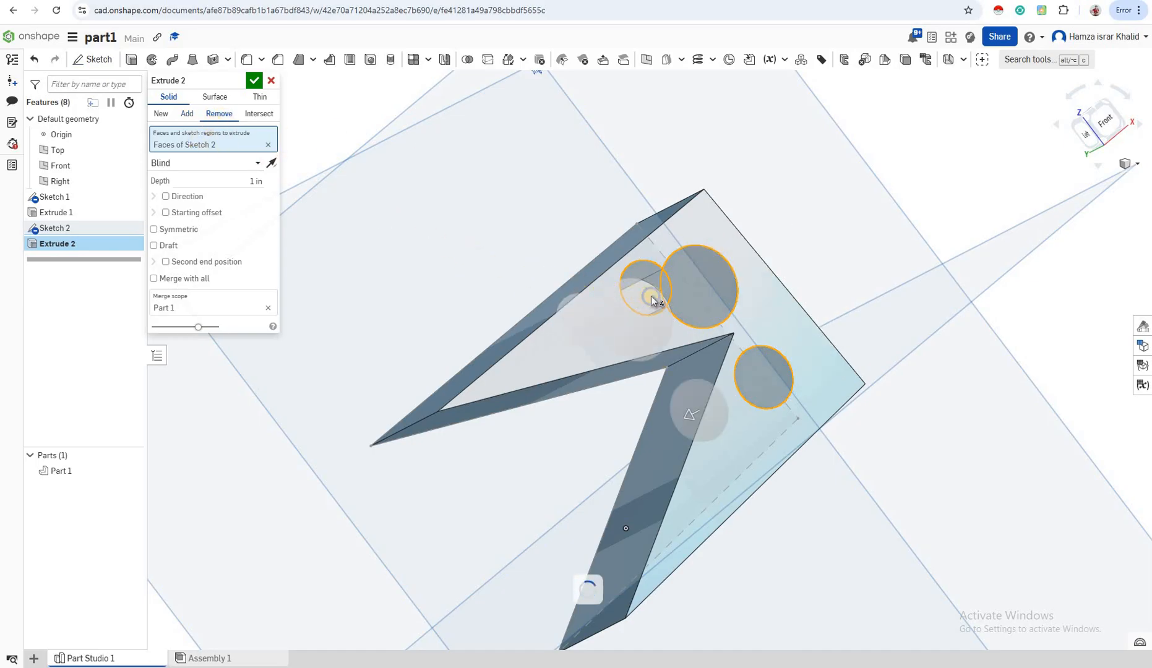
- Examine the cut preview from behind and around the solid to check how far the circular cuts reach
right_drag(683, 298, 507, 156)
scroll(500, 128, down, 5)
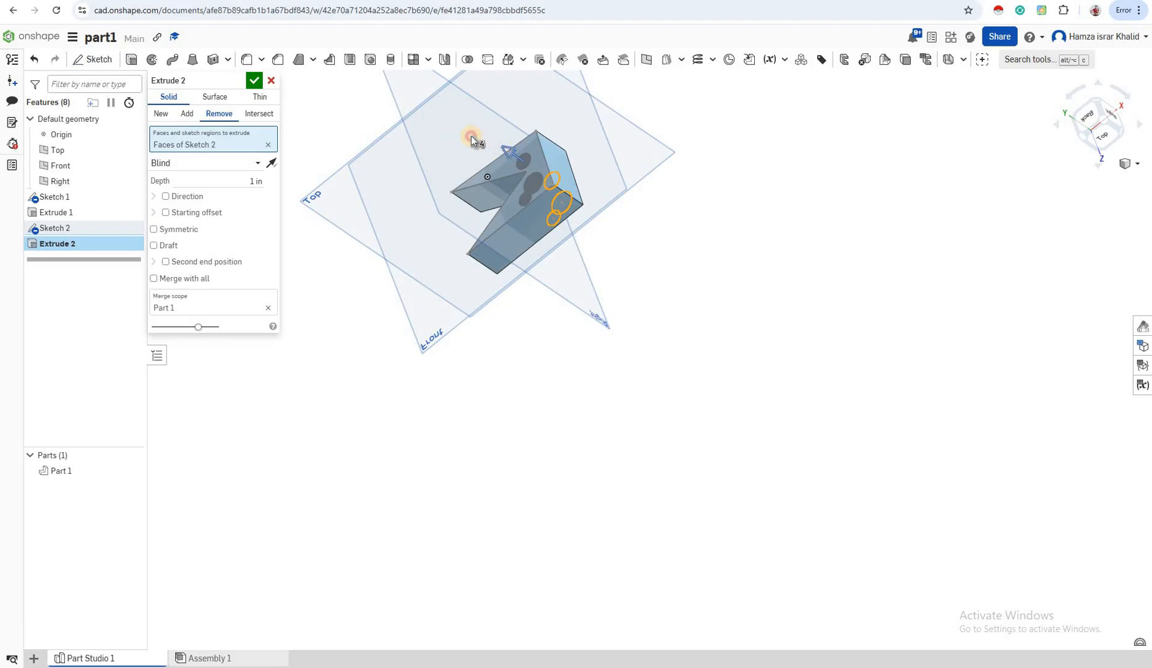
drag(419, 113, 509, 175)
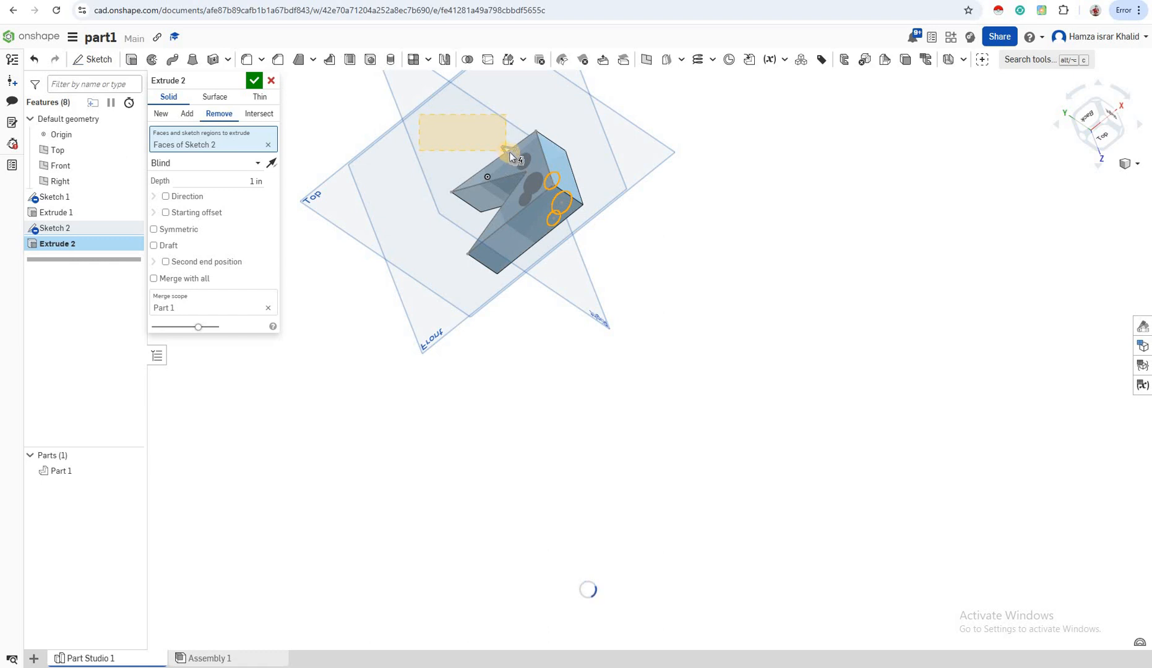
drag(509, 156, 508, 155)
scroll(506, 154, up, 5)
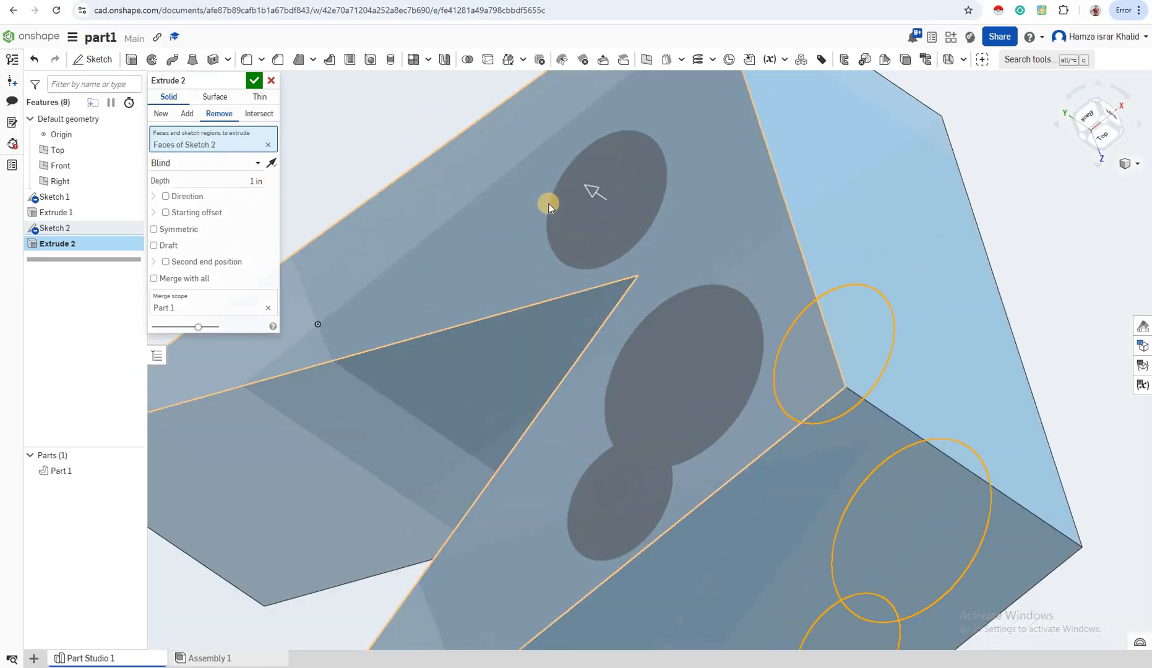
scroll(588, 193, down, 3)
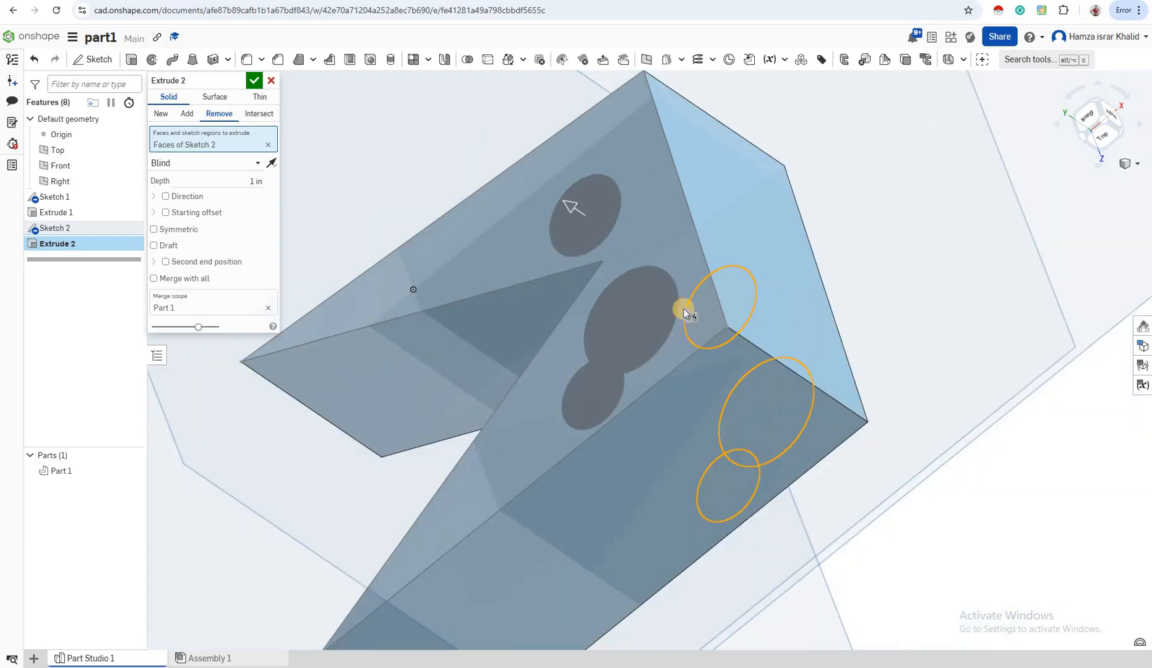
click(562, 203)
click(561, 203)
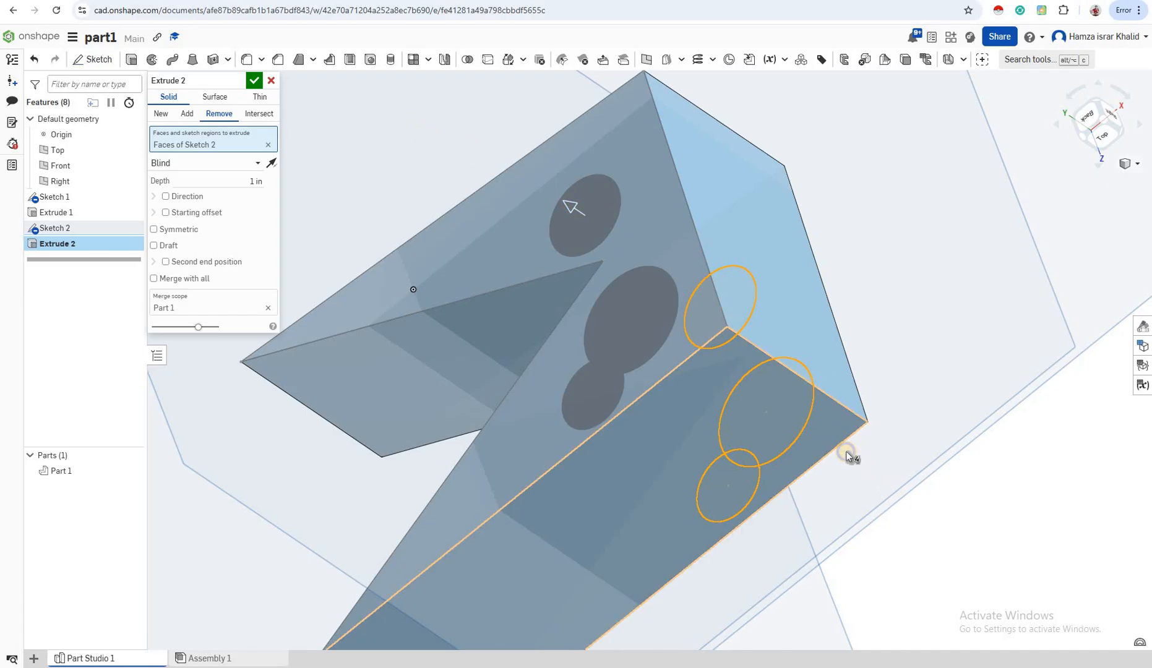
right_drag(848, 455, 329, 242)
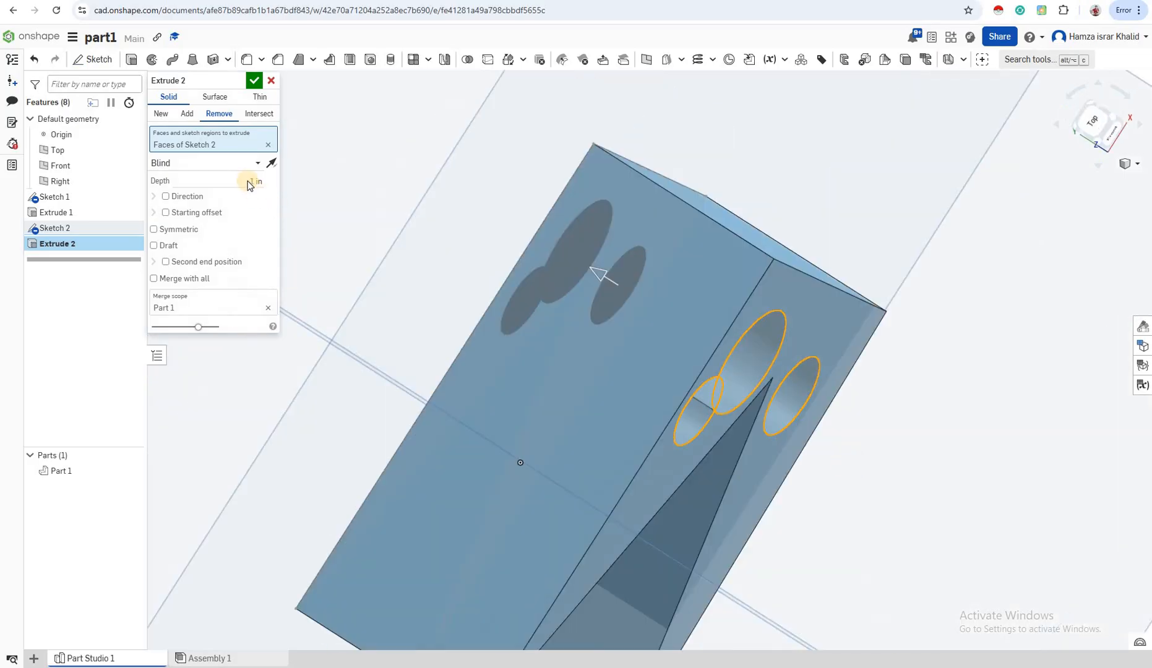
- Set the blind cut depth to 4 in and accept the extrusion
click(269, 185)
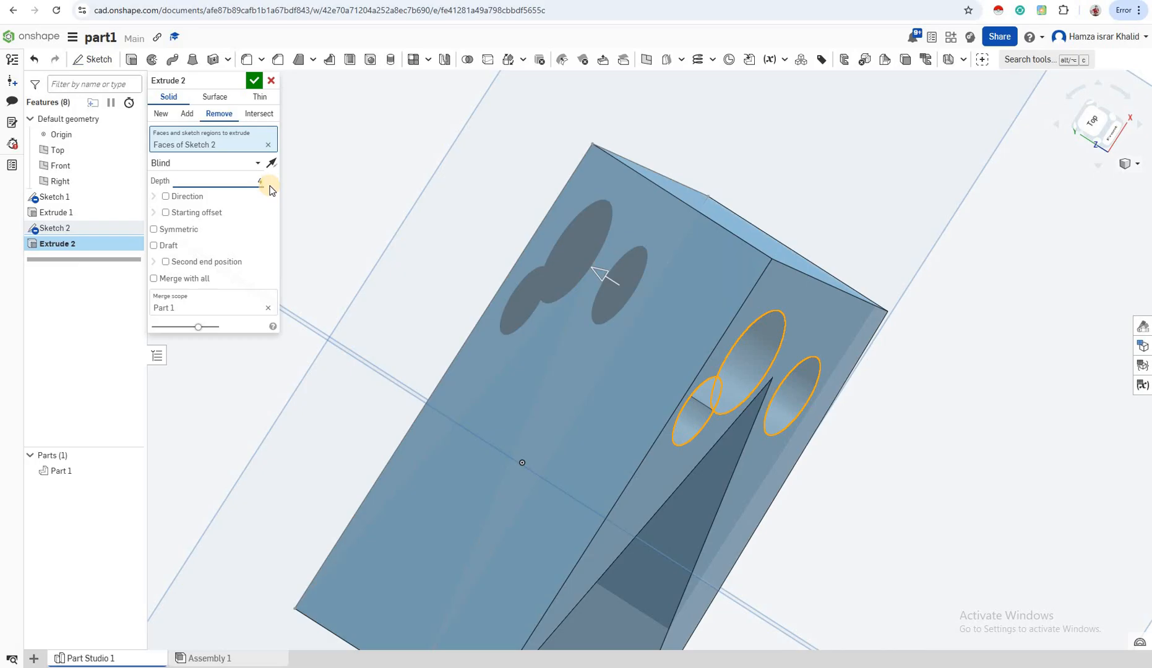
text(4in)
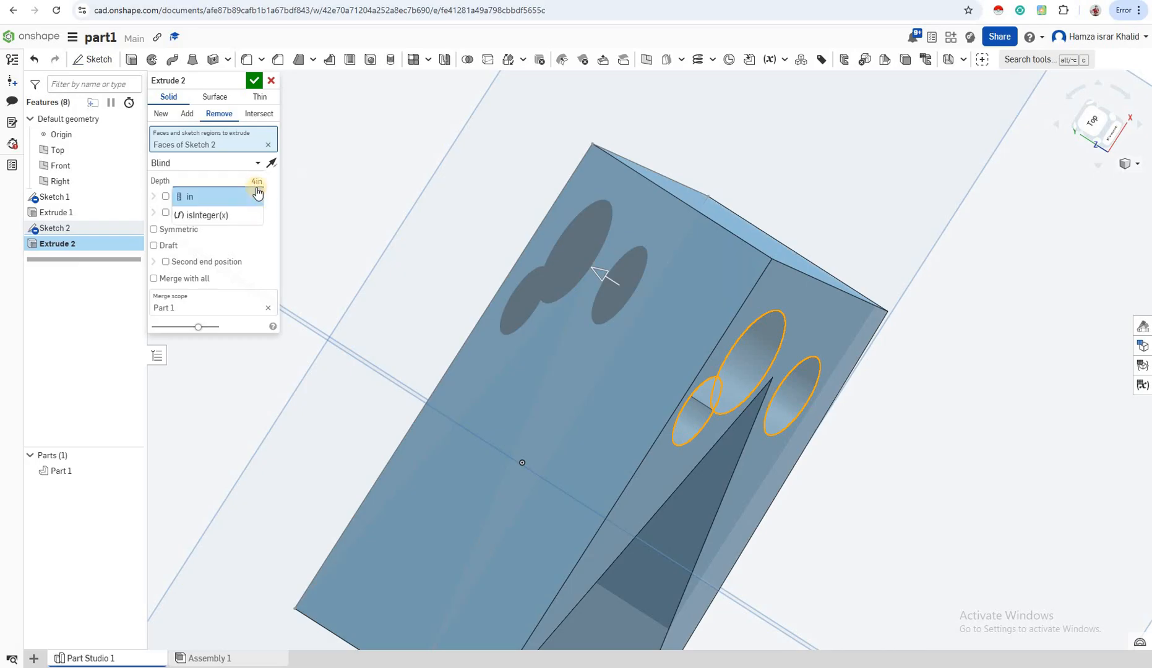
click(236, 163)
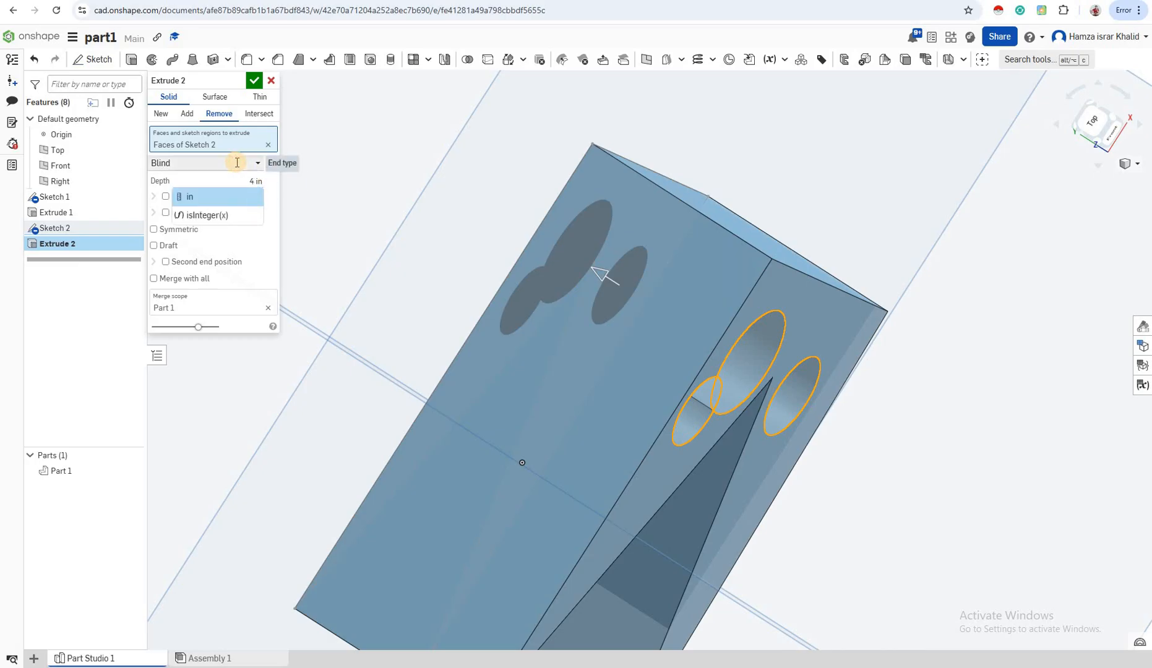
click(268, 277)
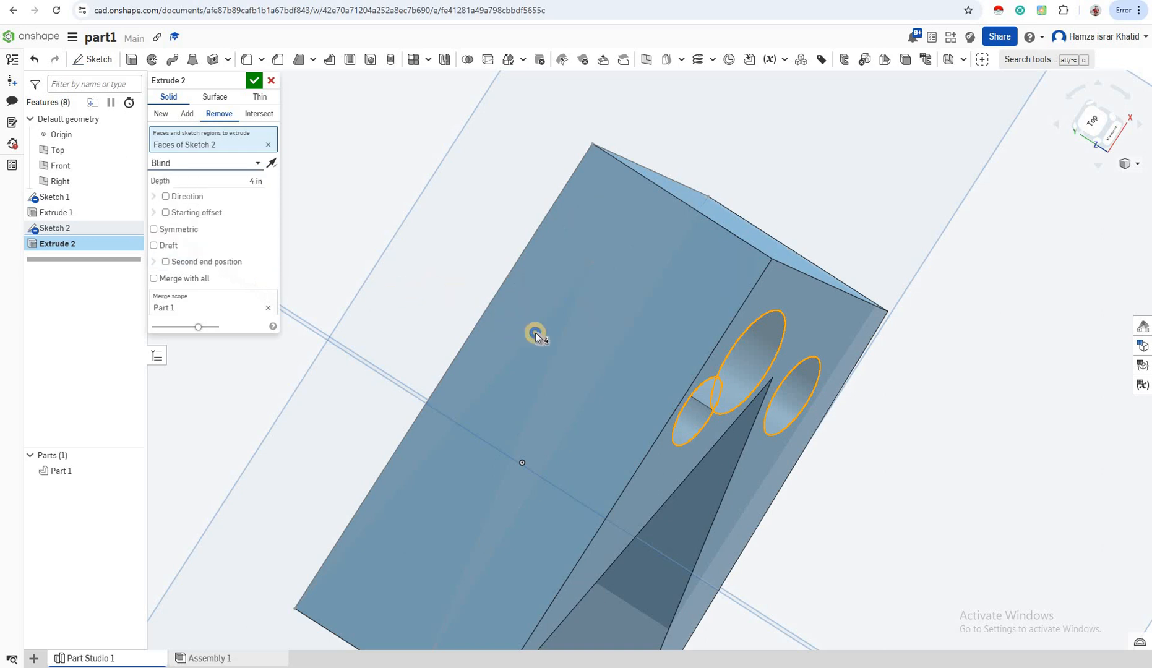
right_drag(535, 332, 438, 327)
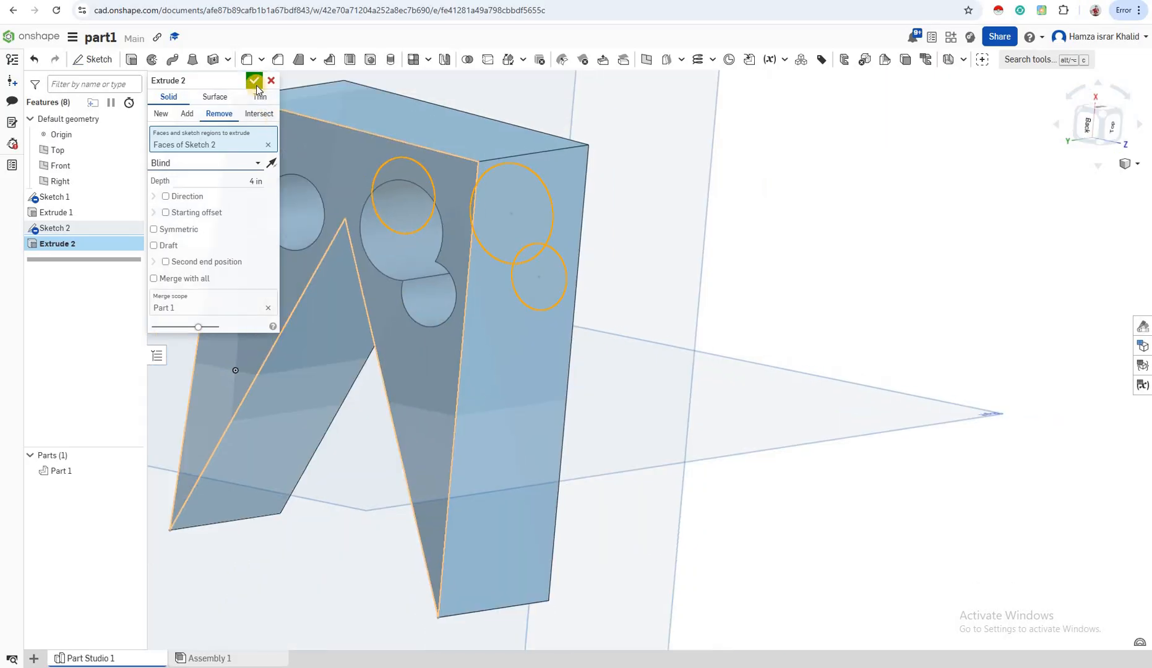
click(254, 81)
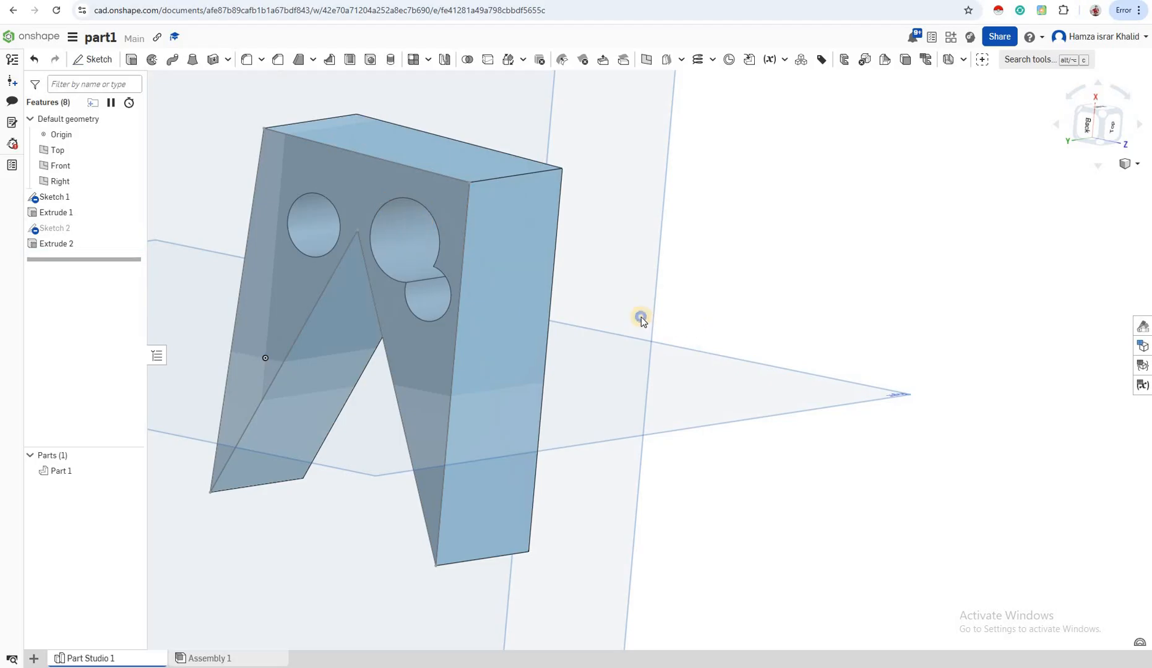
- Open the export settings for Part 1, review the available file formats, and close them without exporting
right_drag(604, 307, 532, 255)
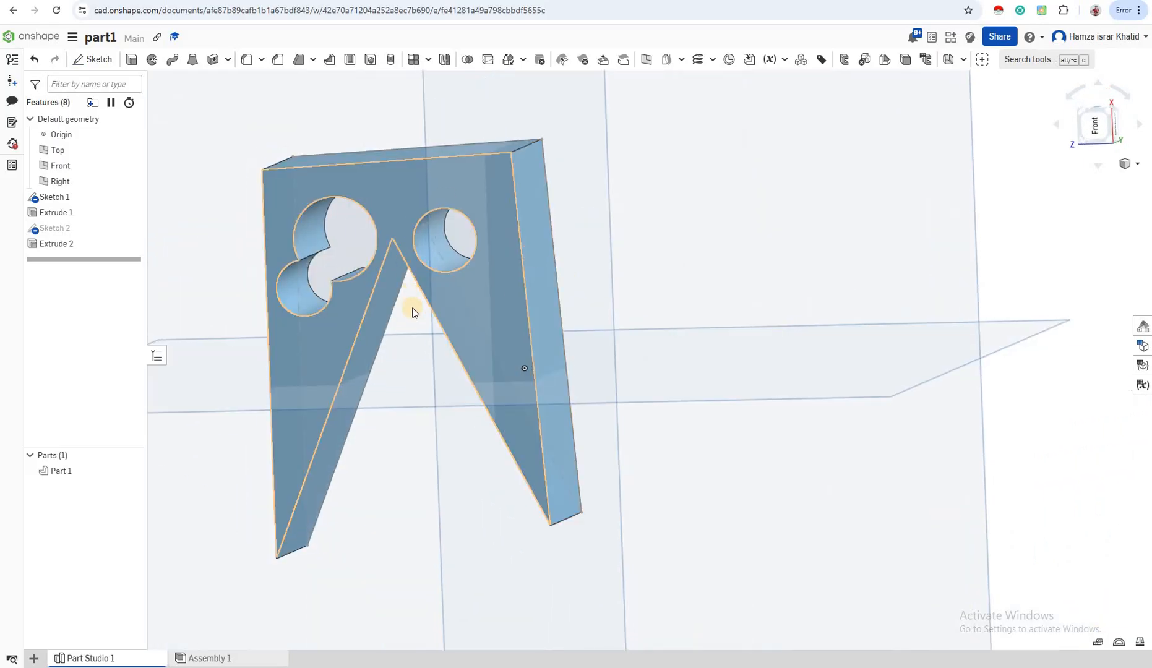
click(78, 475)
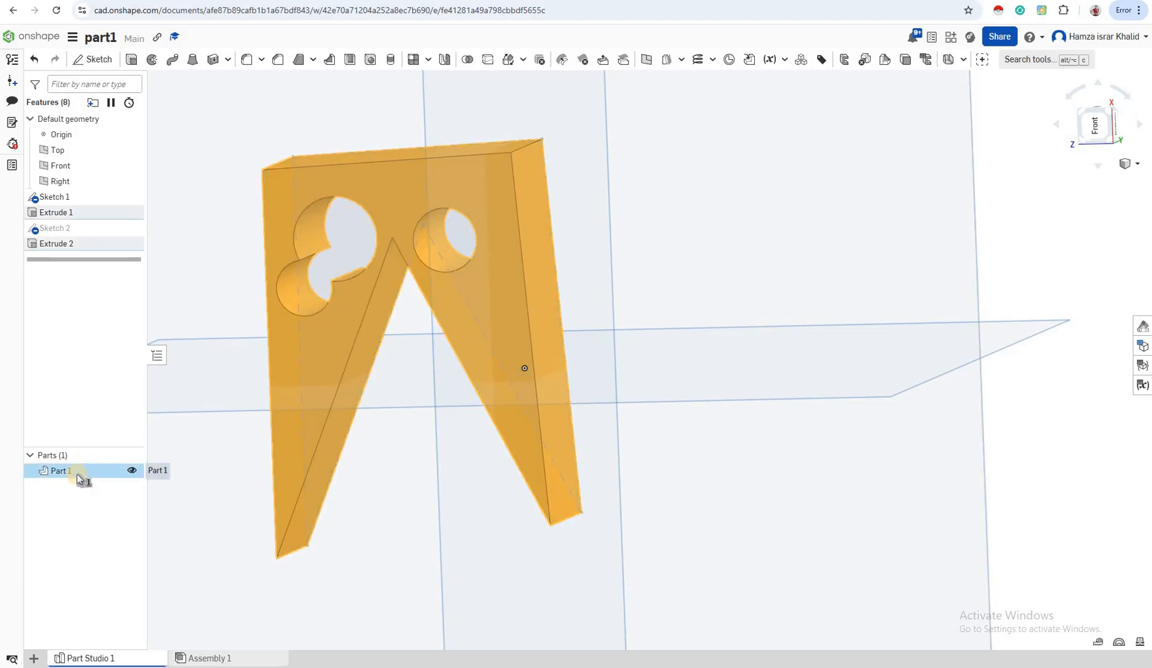
right_click(78, 478)
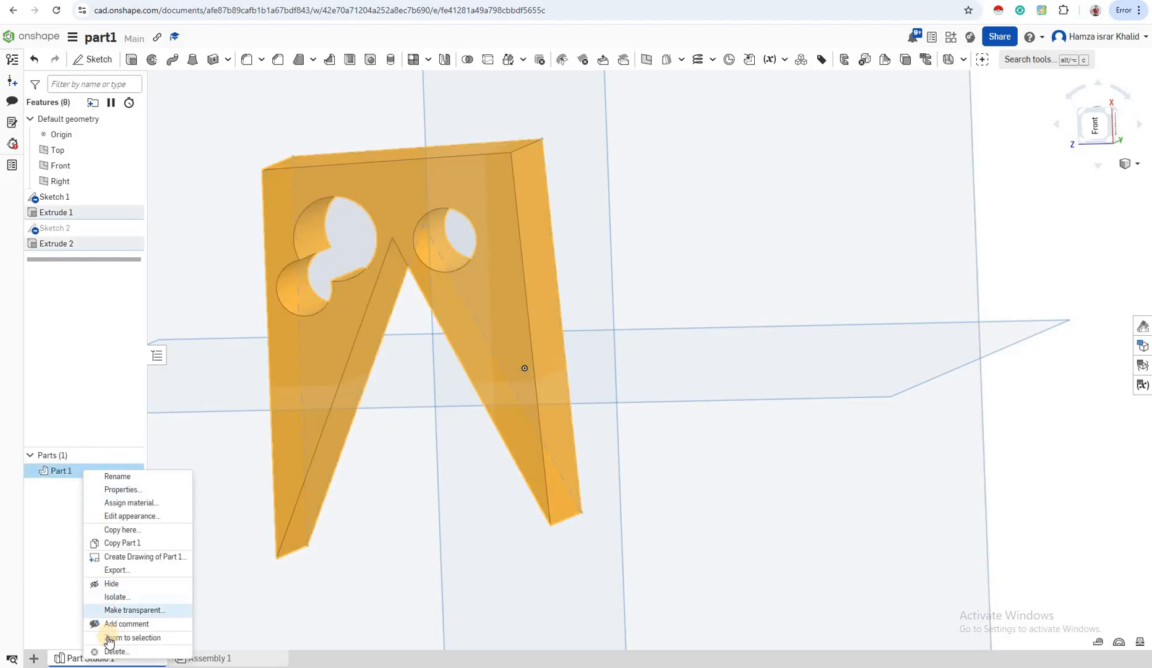
click(112, 571)
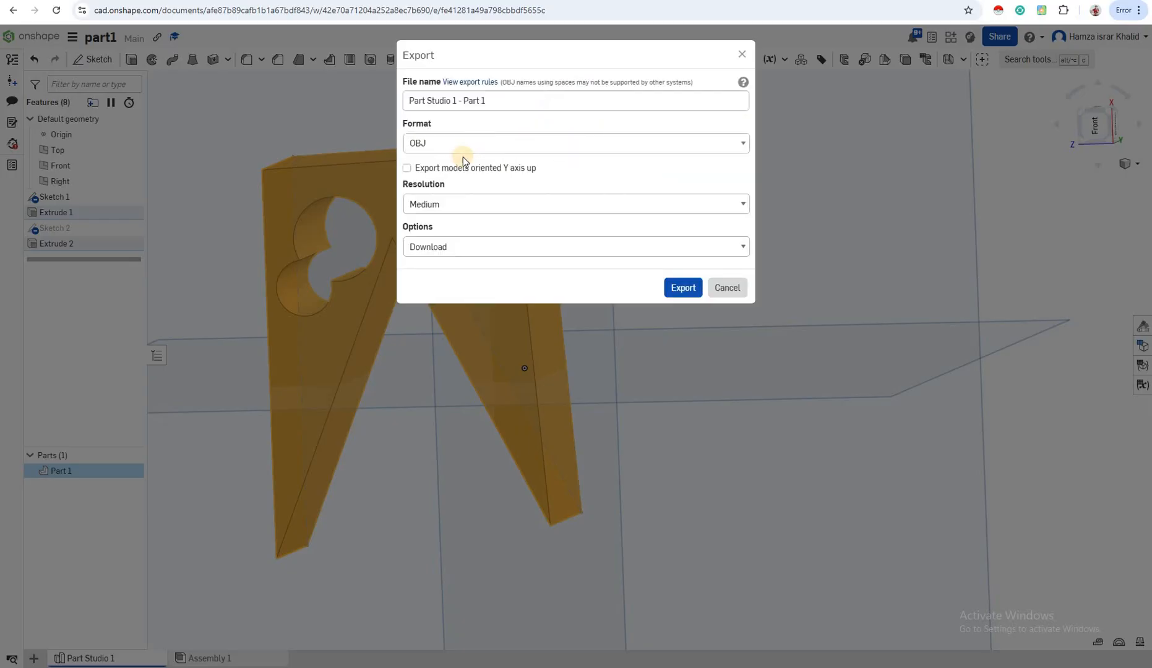
click(463, 144)
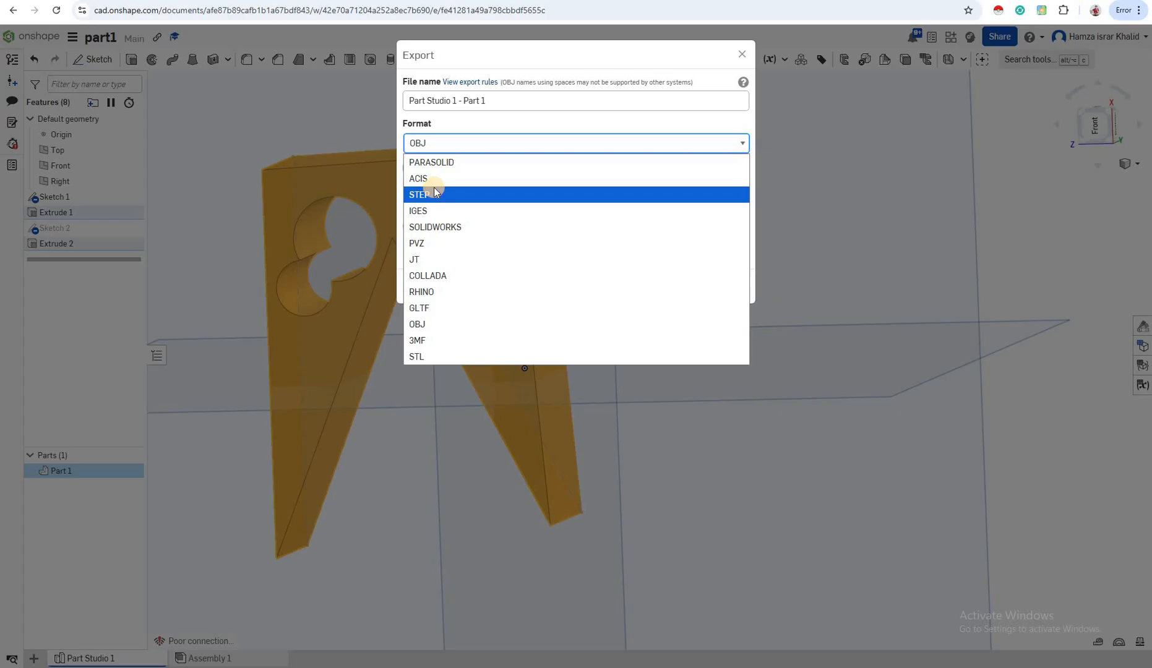
click(742, 54)
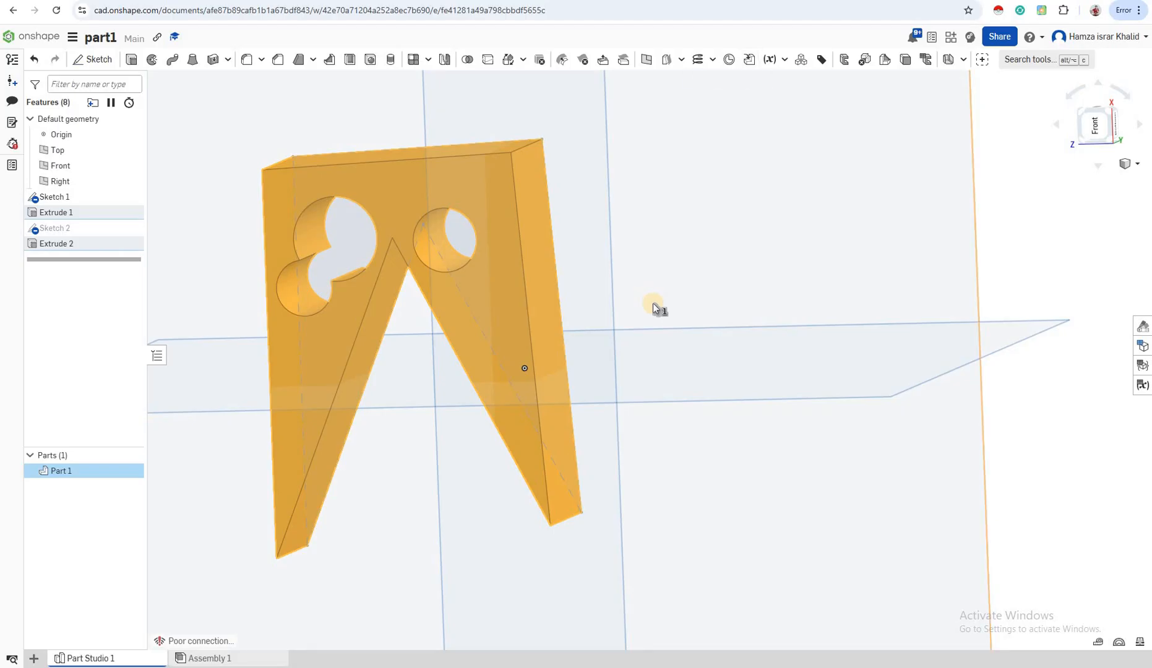